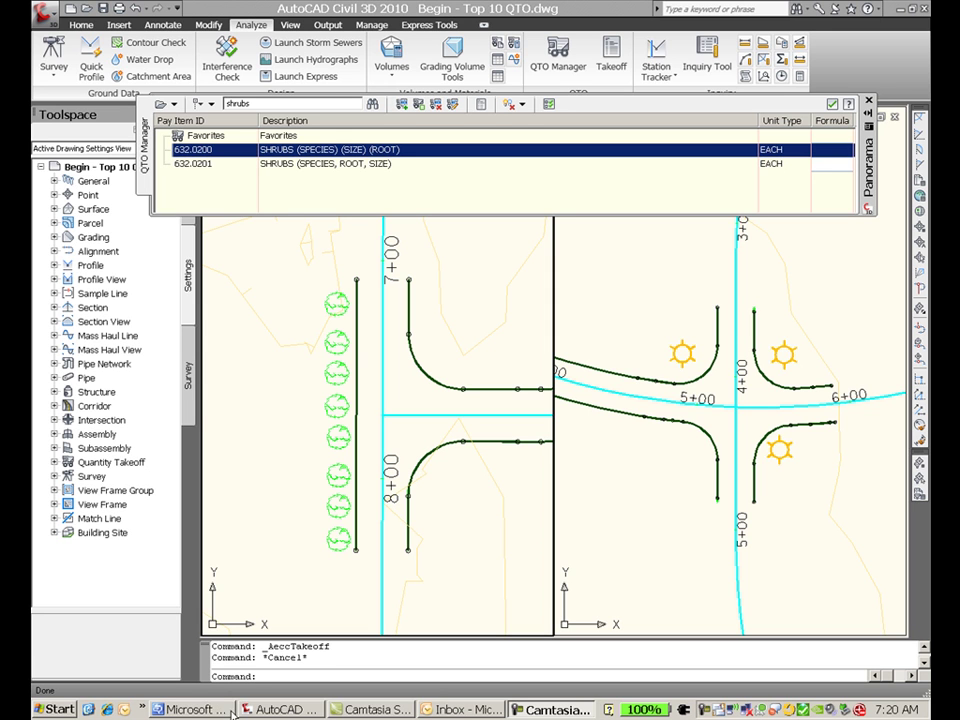
# - Select all similar shrub blocks beside the road and assign them pay item 632.0200
pyautogui.click(338, 304)
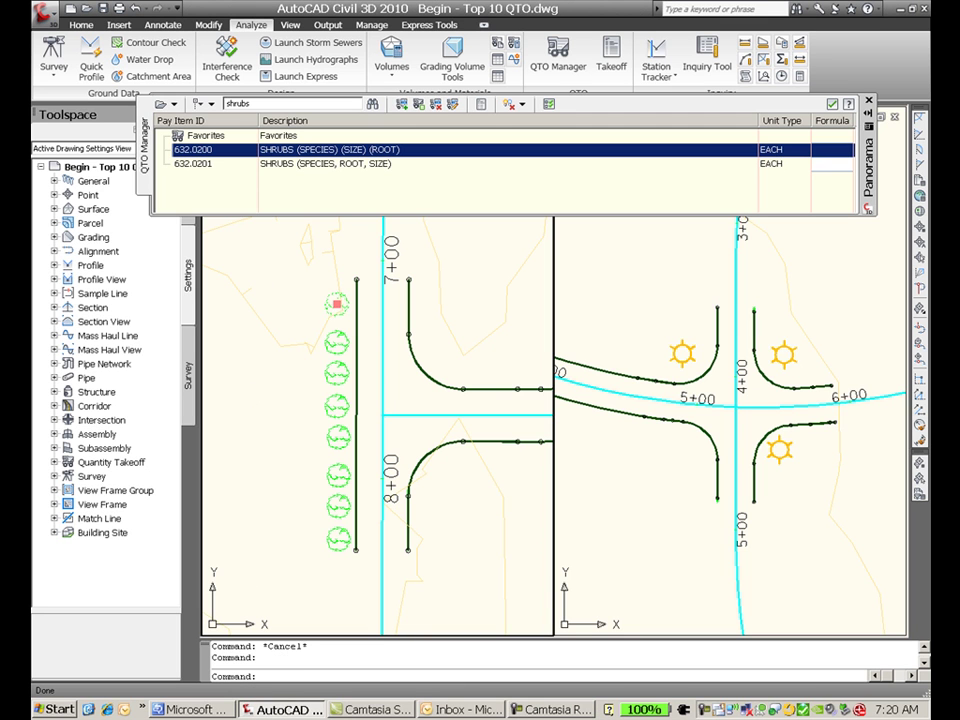
pyautogui.rightClick(337, 307)
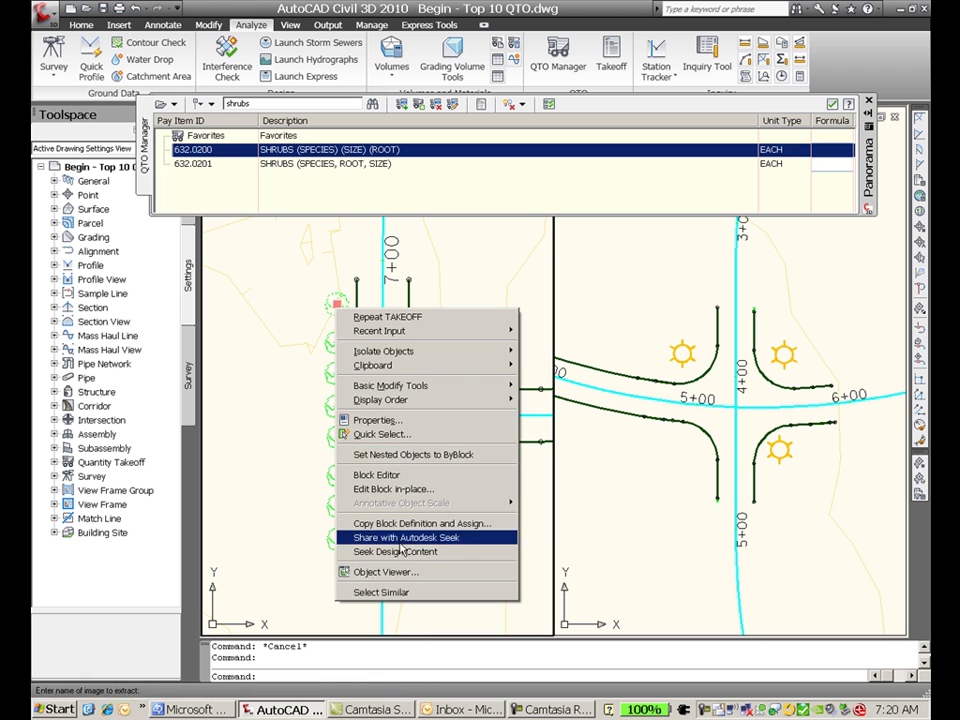
pyautogui.click(400, 593)
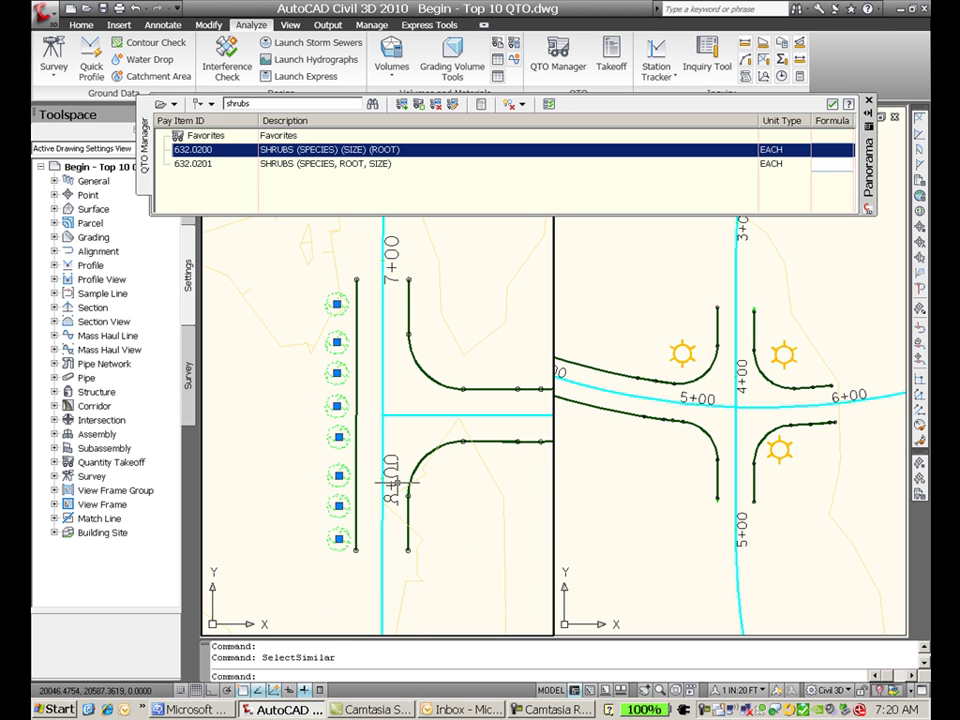
pyautogui.rightClick(301, 155)
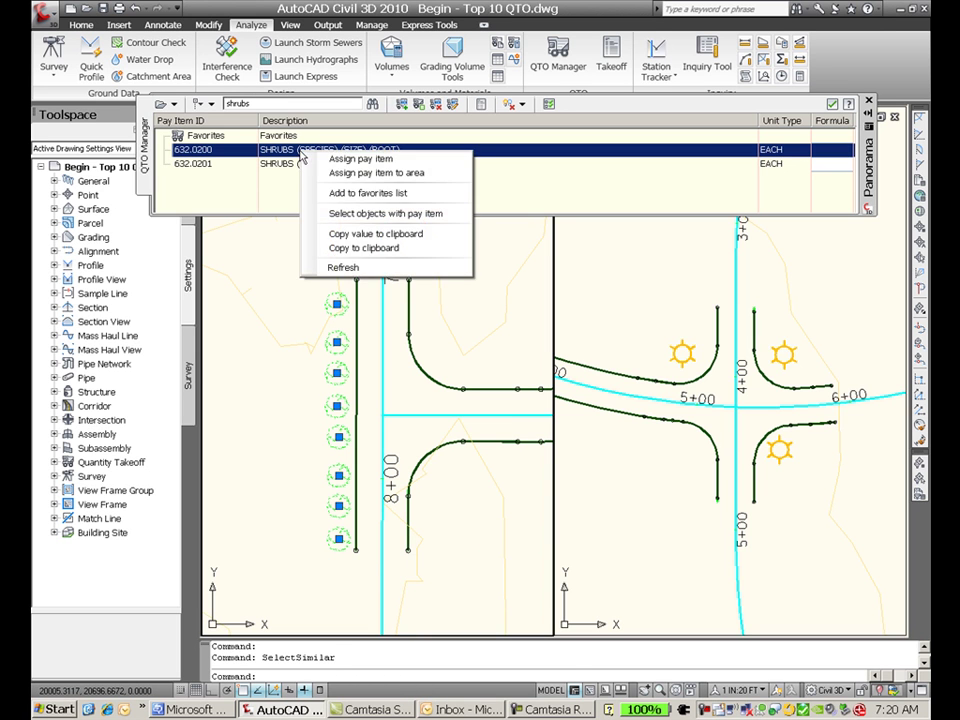
pyautogui.click(345, 162)
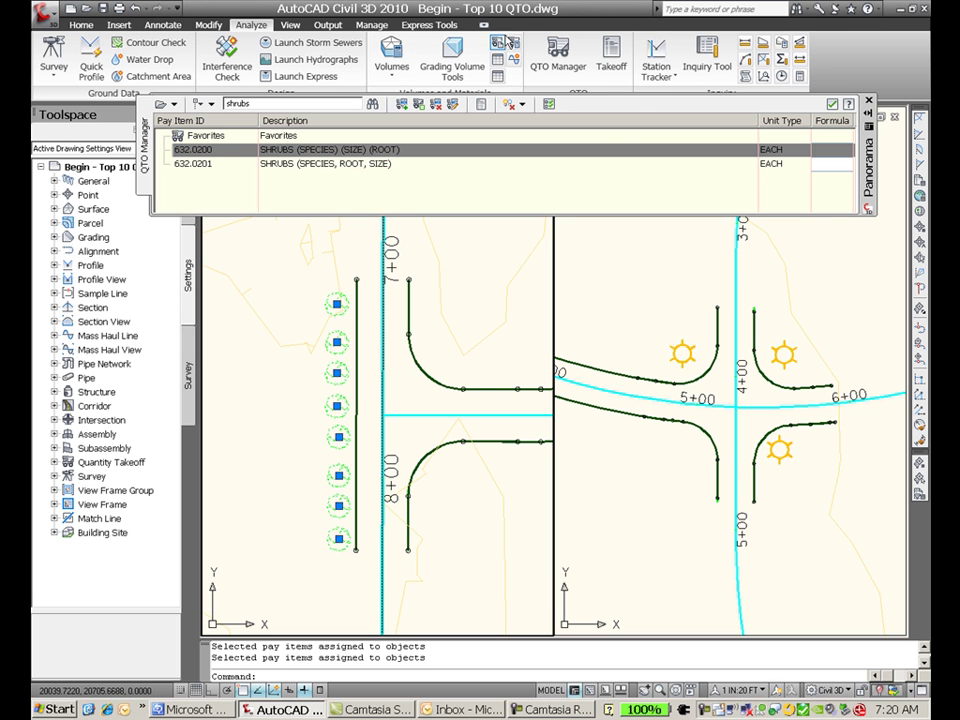
# - Compute a summary quantity takeoff report for the whole drawing
pyautogui.click(622, 52)
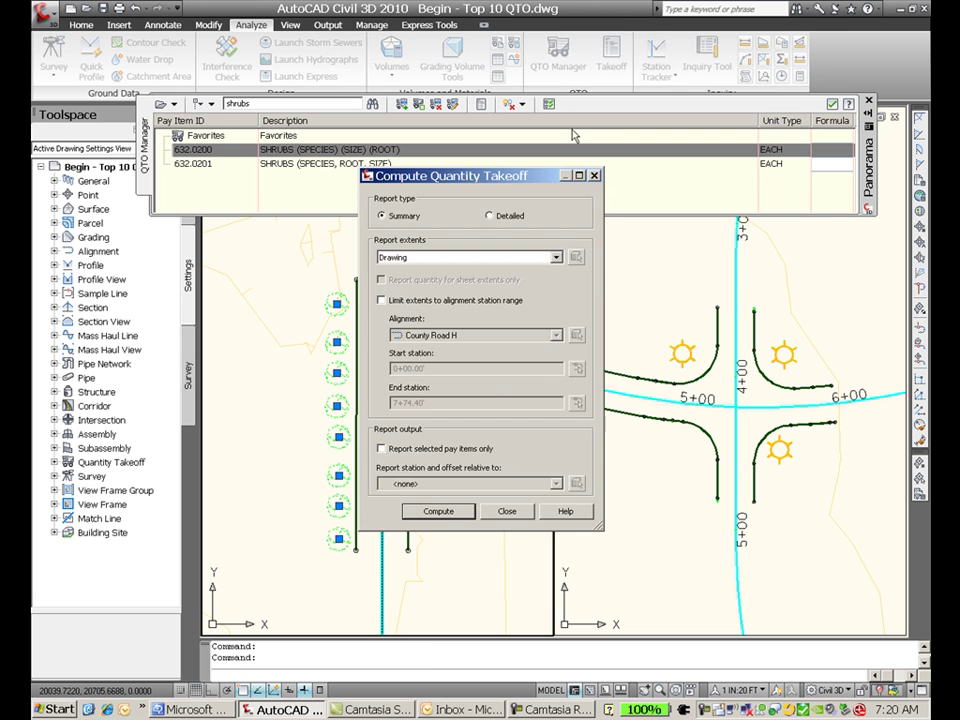
pyautogui.click(439, 511)
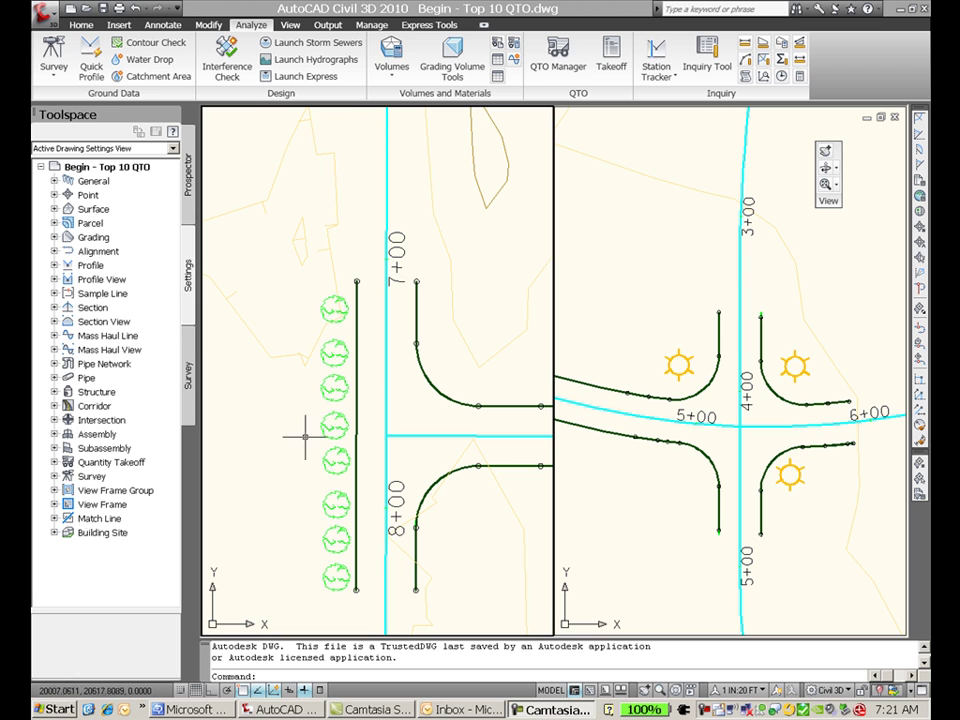
# - Load the CSV pay item file Payitems-BidItems.csv into the QTO Manager and enlarge the manager to list more items
pyautogui.click(566, 50)
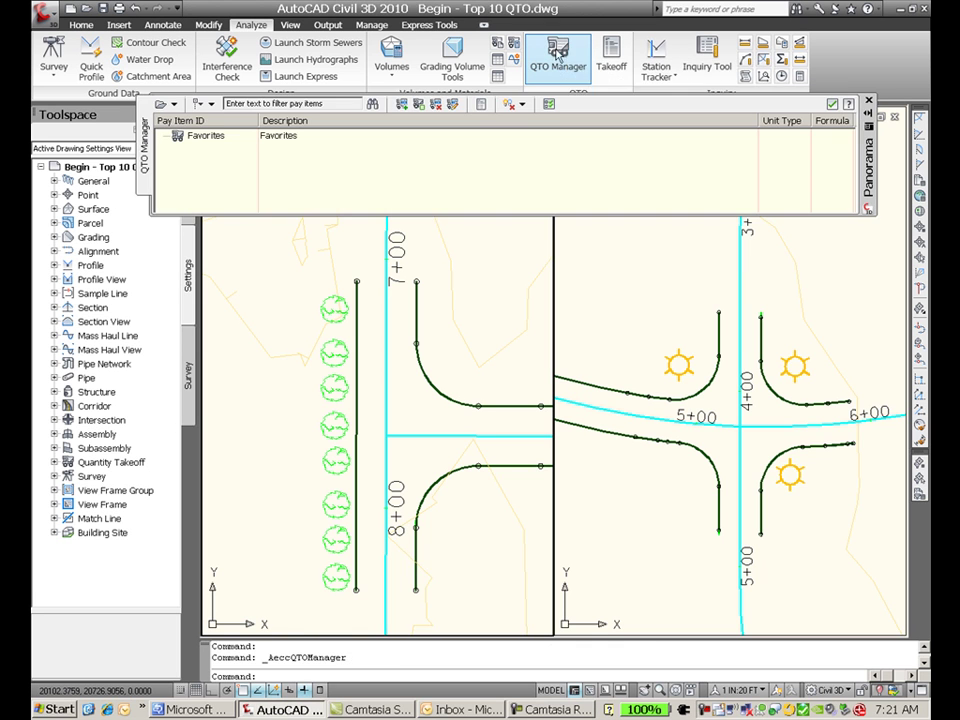
pyautogui.click(164, 105)
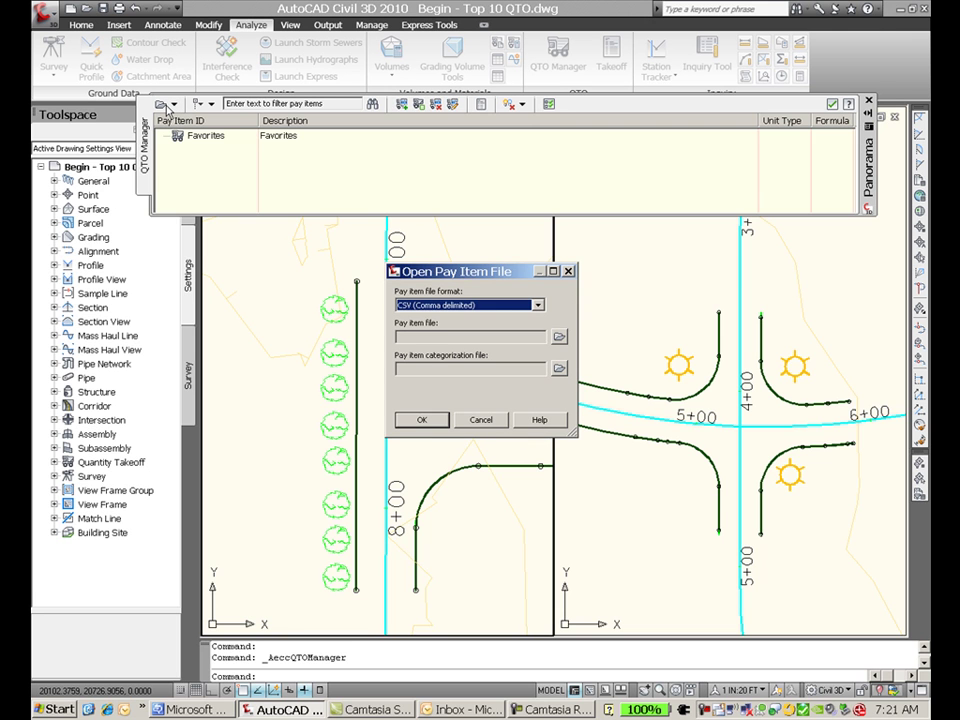
pyautogui.click(561, 337)
pyautogui.click(415, 259)
pyautogui.click(655, 467)
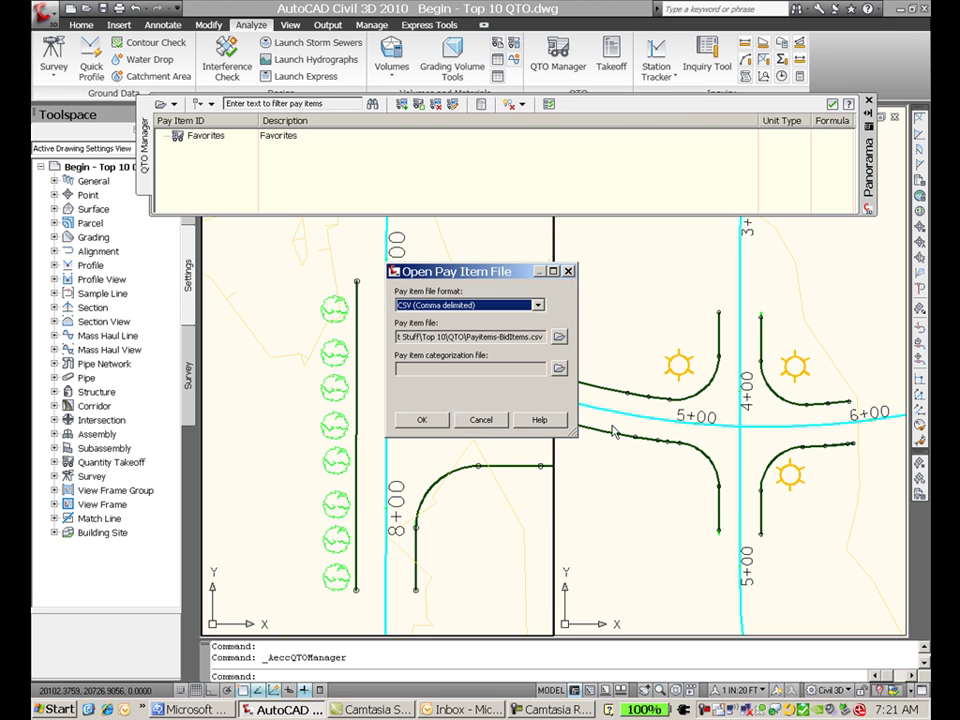
pyautogui.click(425, 420)
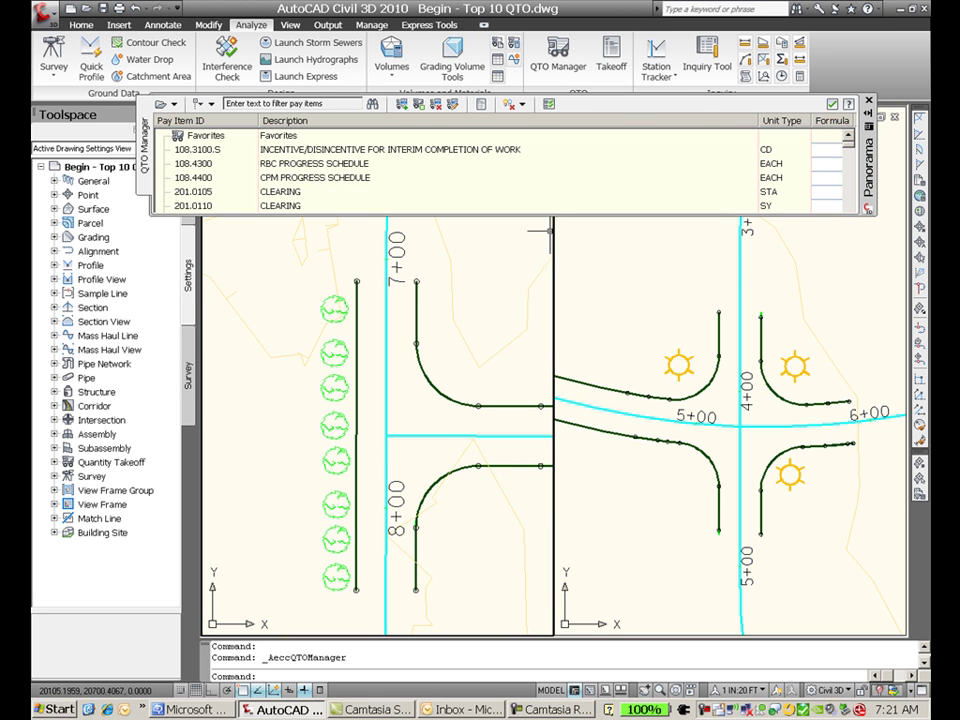
pyautogui.moveTo(540, 213); pyautogui.dragTo(540, 292)
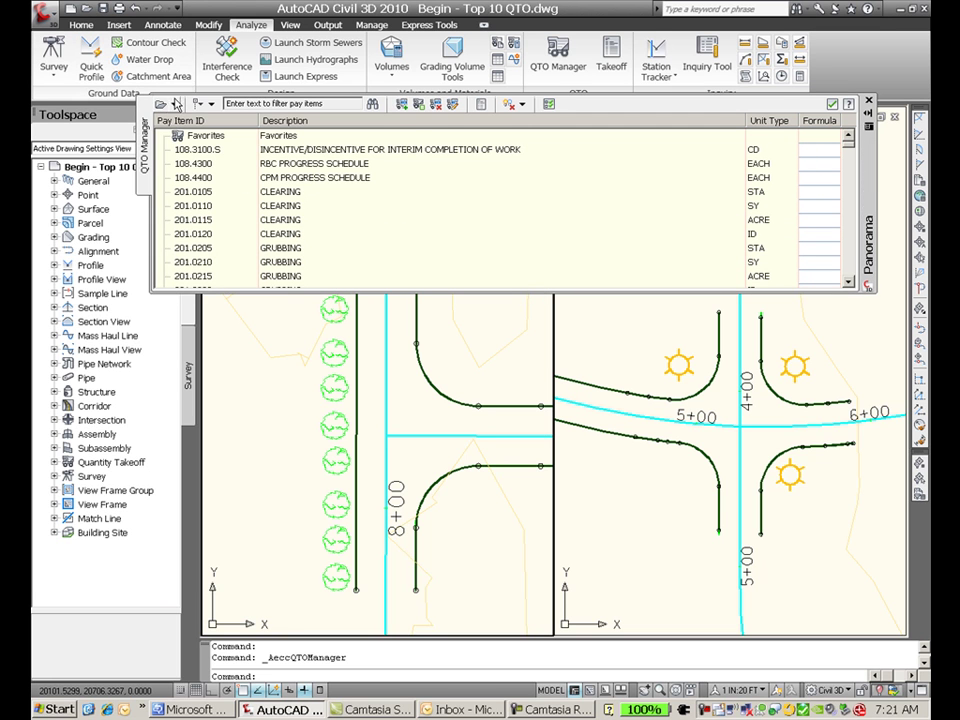
# - Reopen the pay item file with QTOCategories.xml as its categorization file
pyautogui.click(174, 105)
pyautogui.moveTo(215, 121)
pyautogui.click(300, 148)
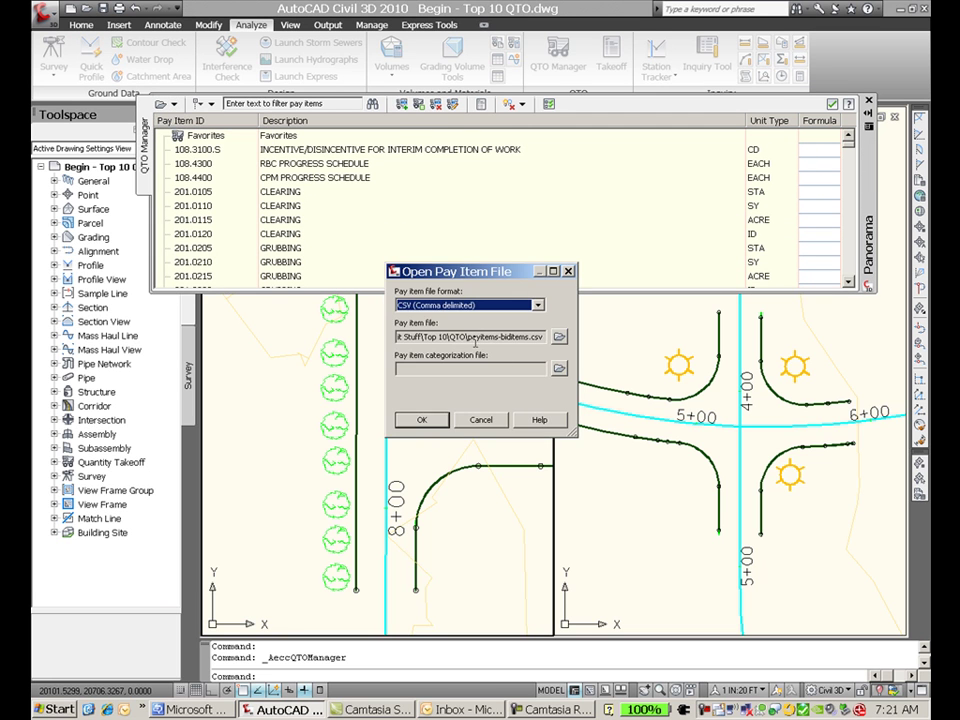
pyautogui.click(553, 369)
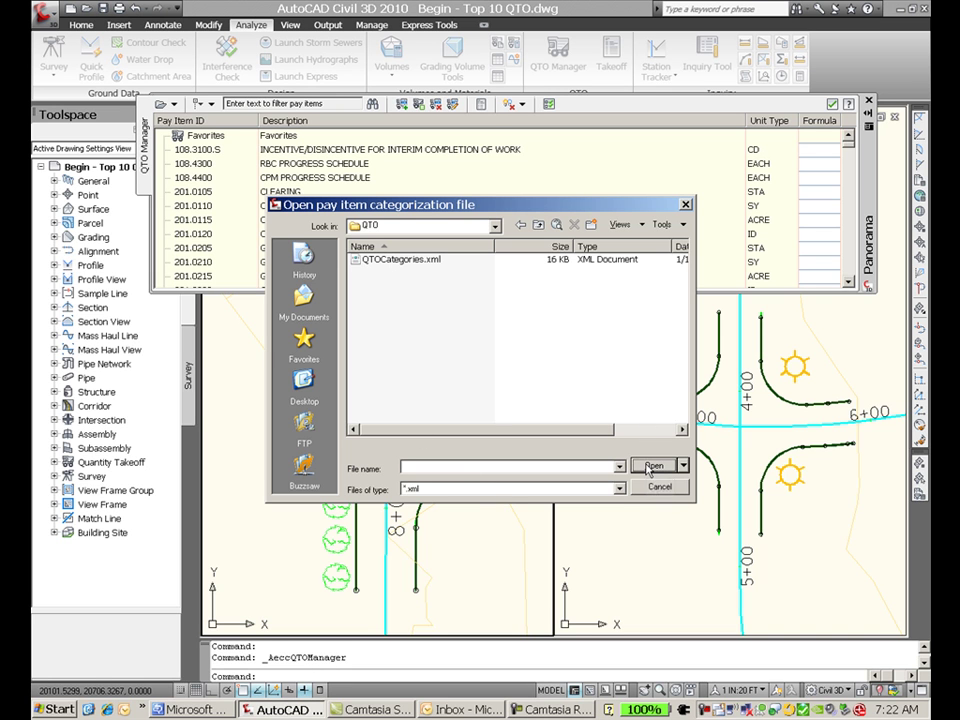
pyautogui.click(400, 259)
pyautogui.click(652, 466)
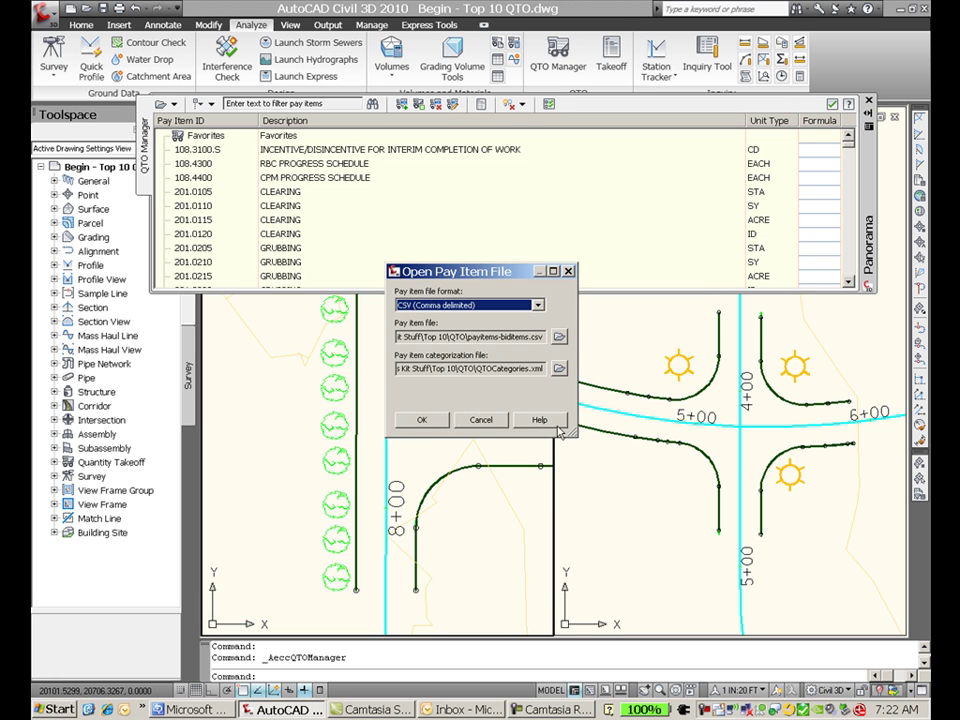
pyautogui.click(419, 420)
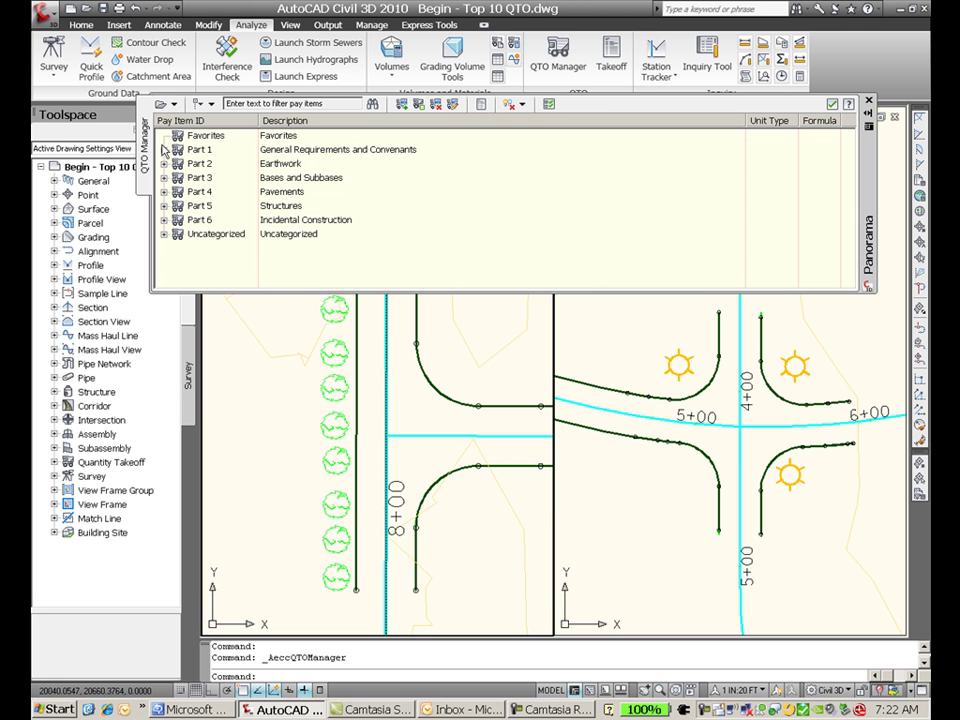
# - Expand Part 1 and its Section 108 to view the categorized pay items, and turn off categorization
pyautogui.click(164, 150)
pyautogui.click(177, 164)
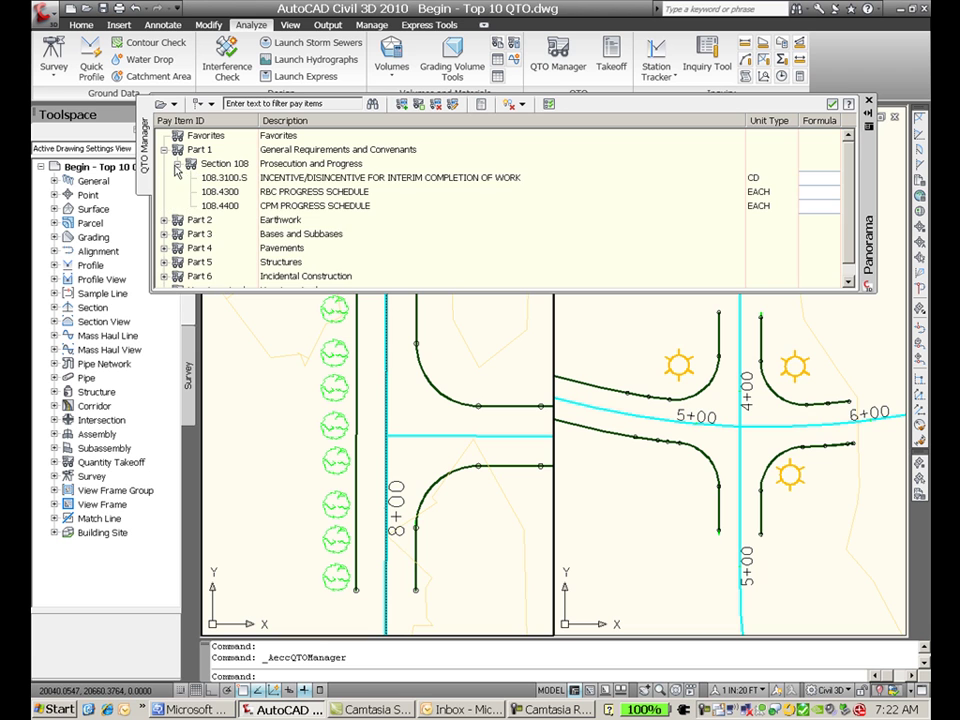
pyautogui.click(199, 220)
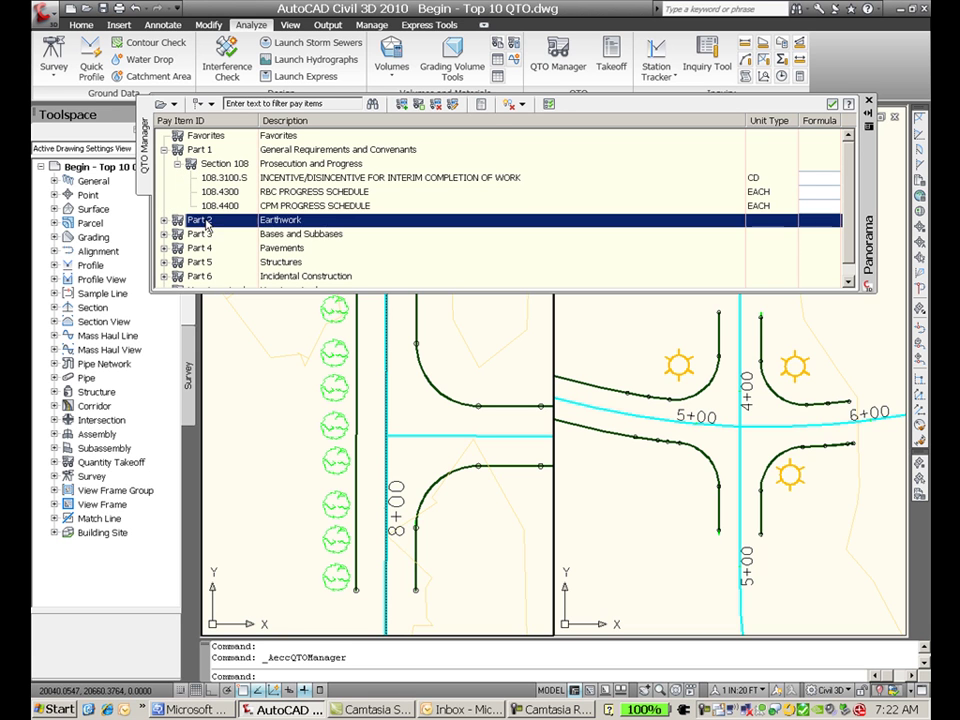
pyautogui.click(200, 234)
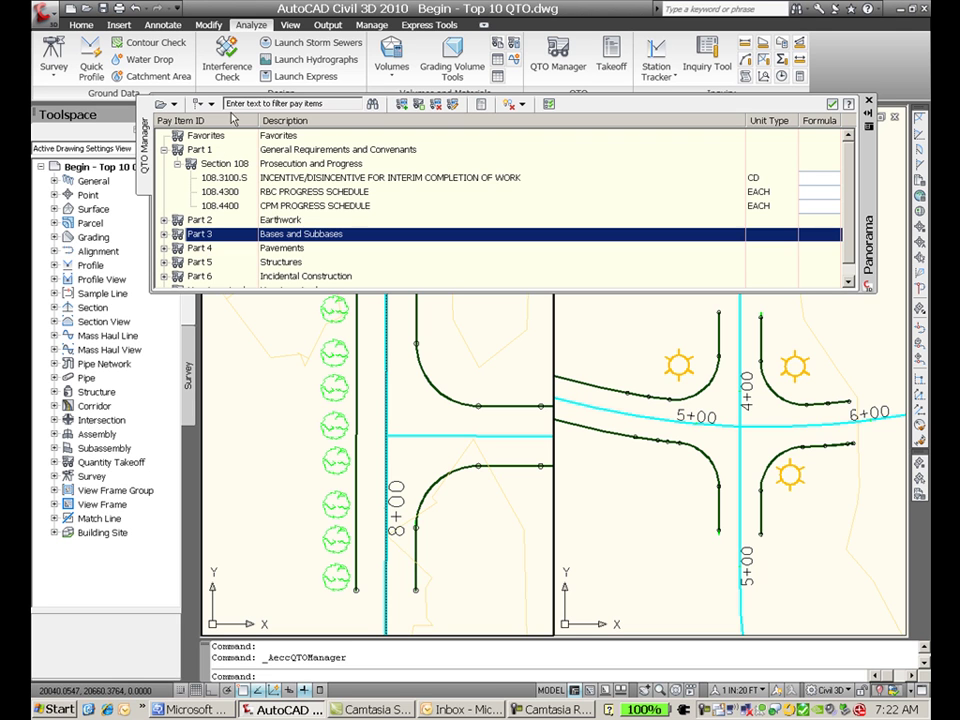
pyautogui.click(205, 103)
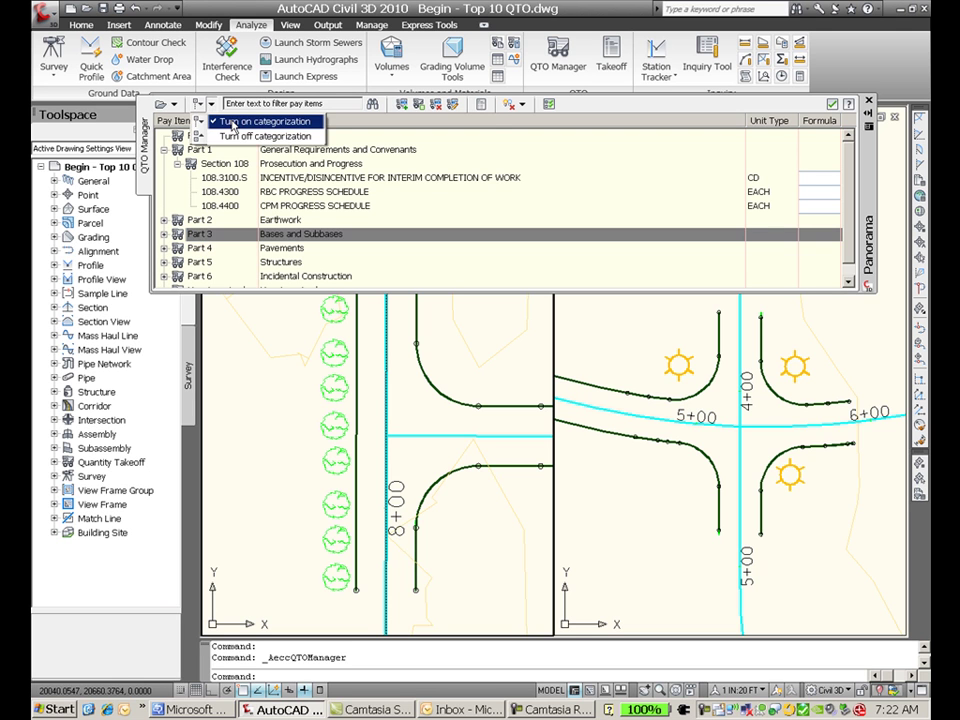
pyautogui.click(262, 136)
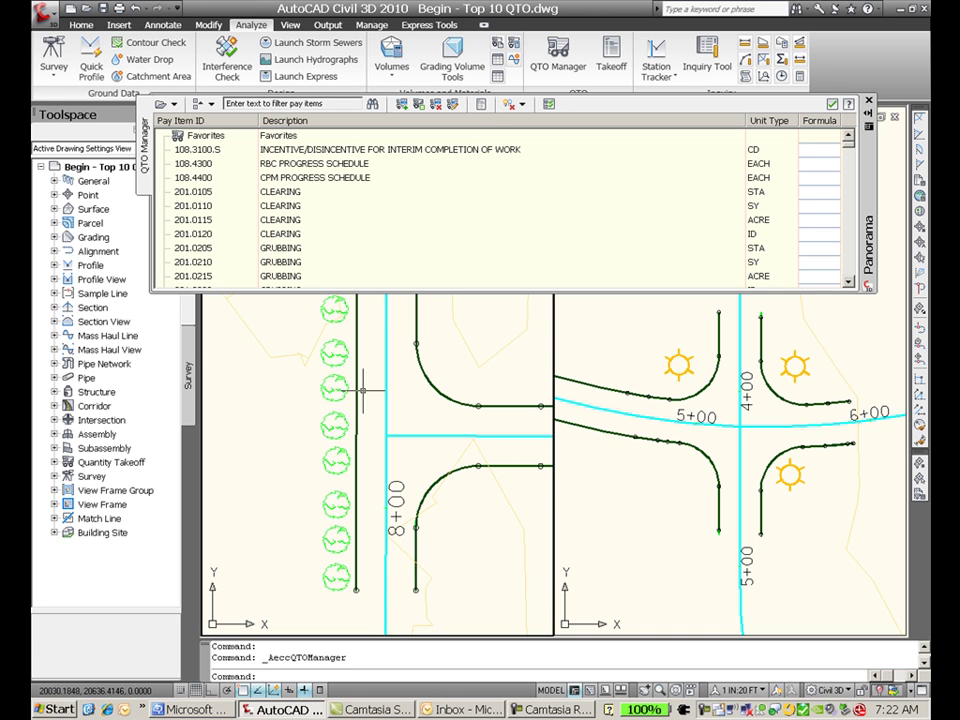
# - Select all similar shrub blocks, filter the pay items by "shrubs" and assign 632.0200 SHRUBS (SPECIES) (SIZE) (ROOT) to them
pyautogui.click(335, 352)
pyautogui.rightClick(335, 352)
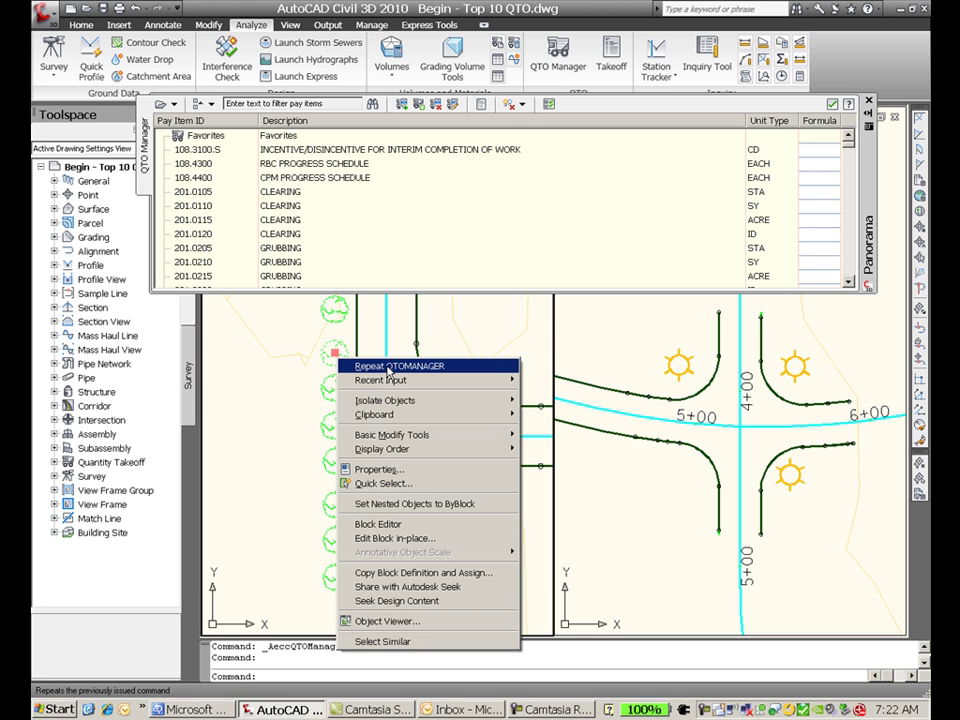
pyautogui.click(383, 641)
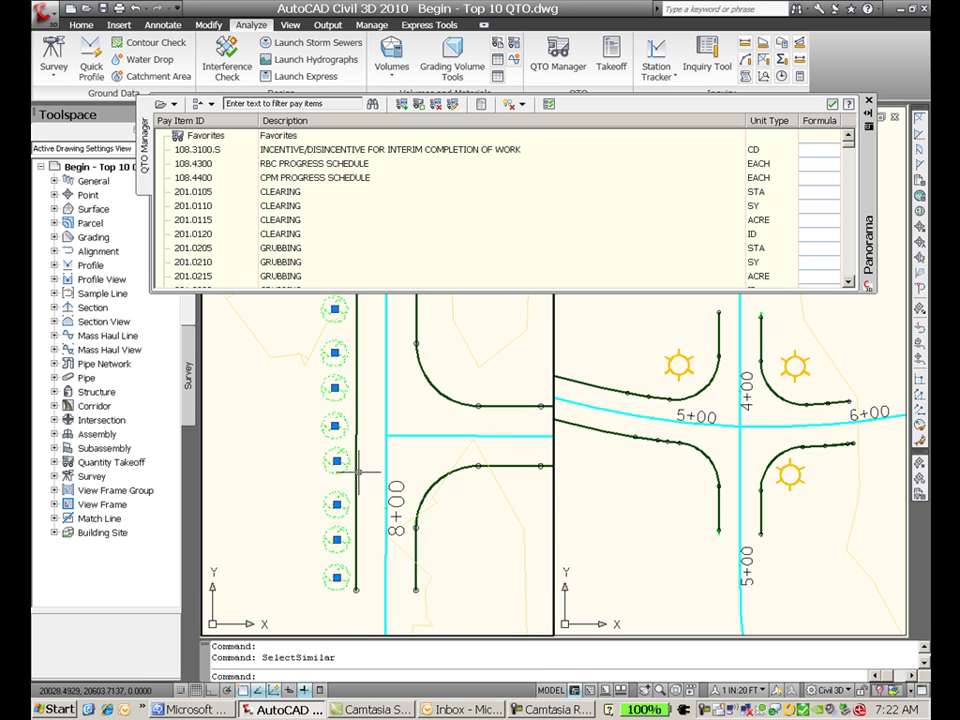
pyautogui.click(304, 105)
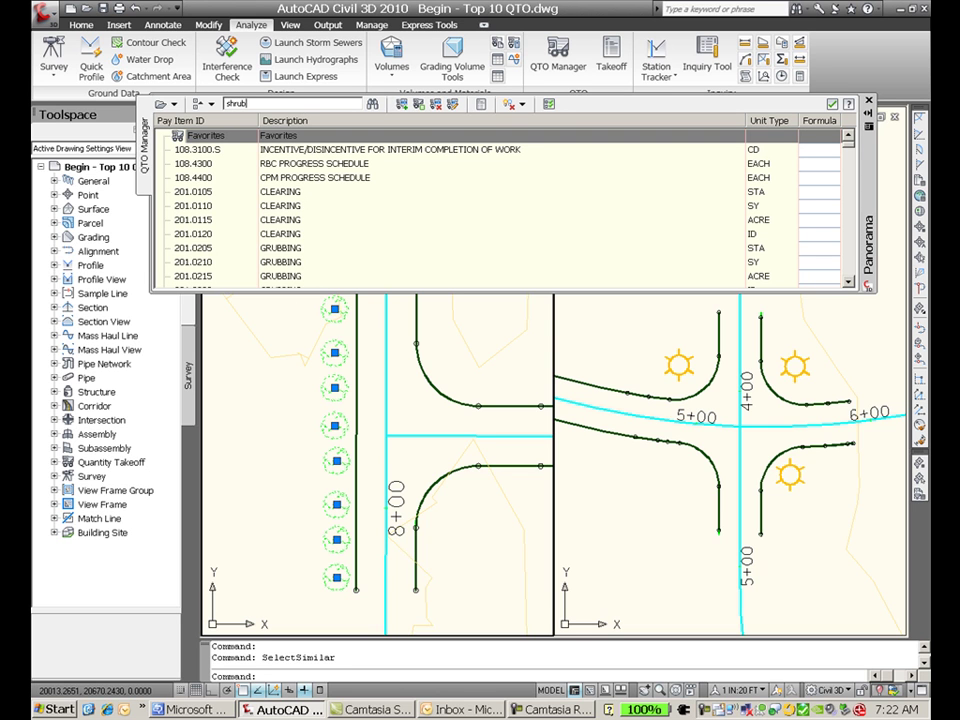
pyautogui.write('shrubs')
pyautogui.press('Return')
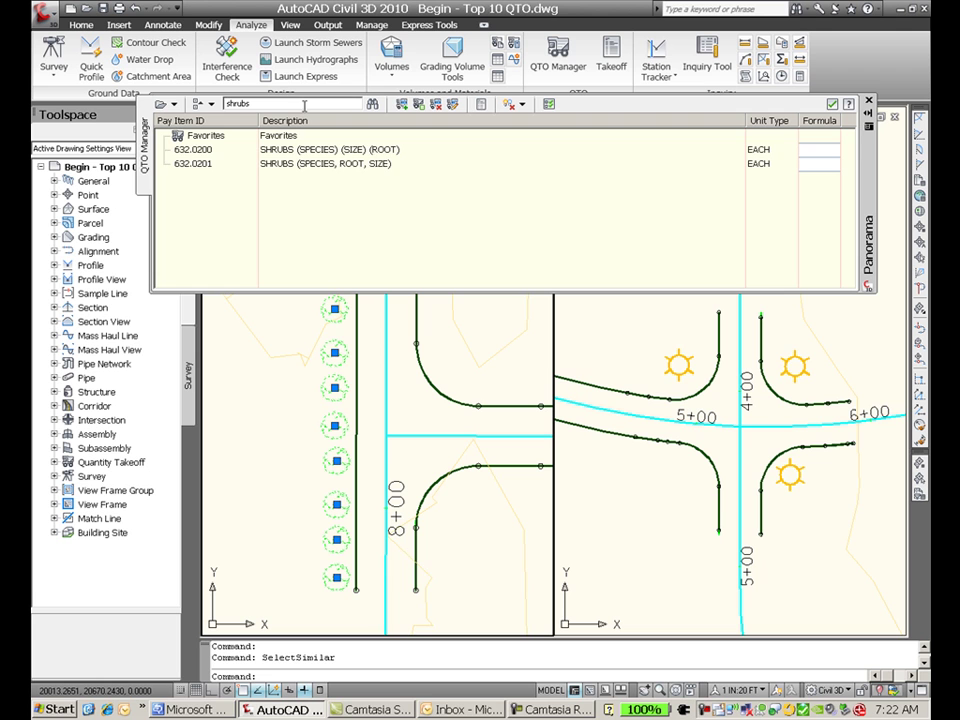
pyautogui.click(338, 150)
pyautogui.rightClick(338, 150)
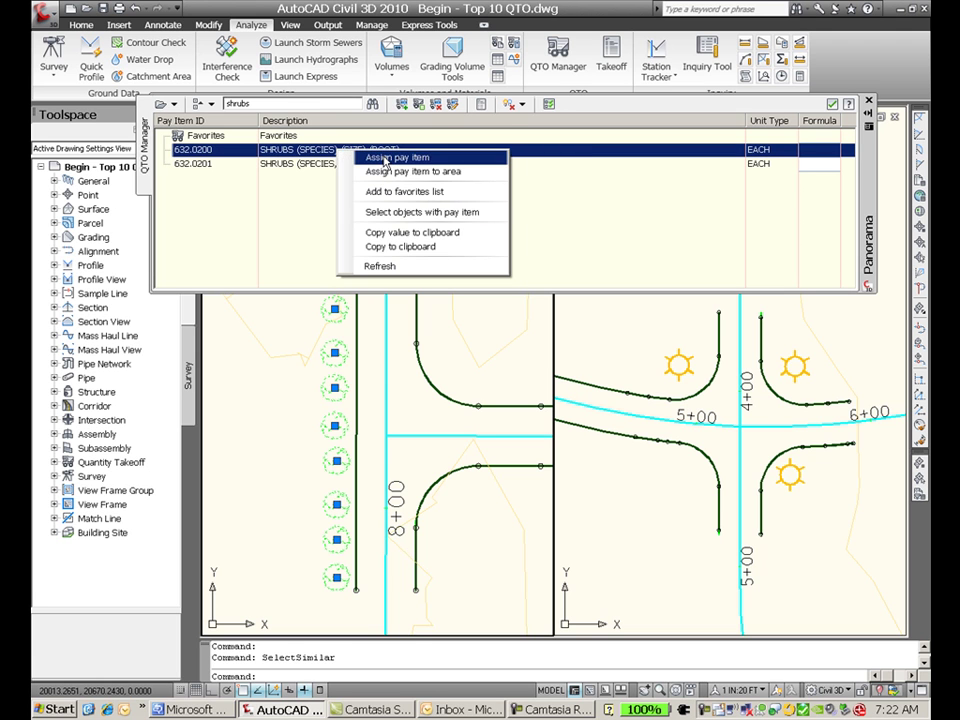
pyautogui.click(371, 161)
pyautogui.press('Escape')
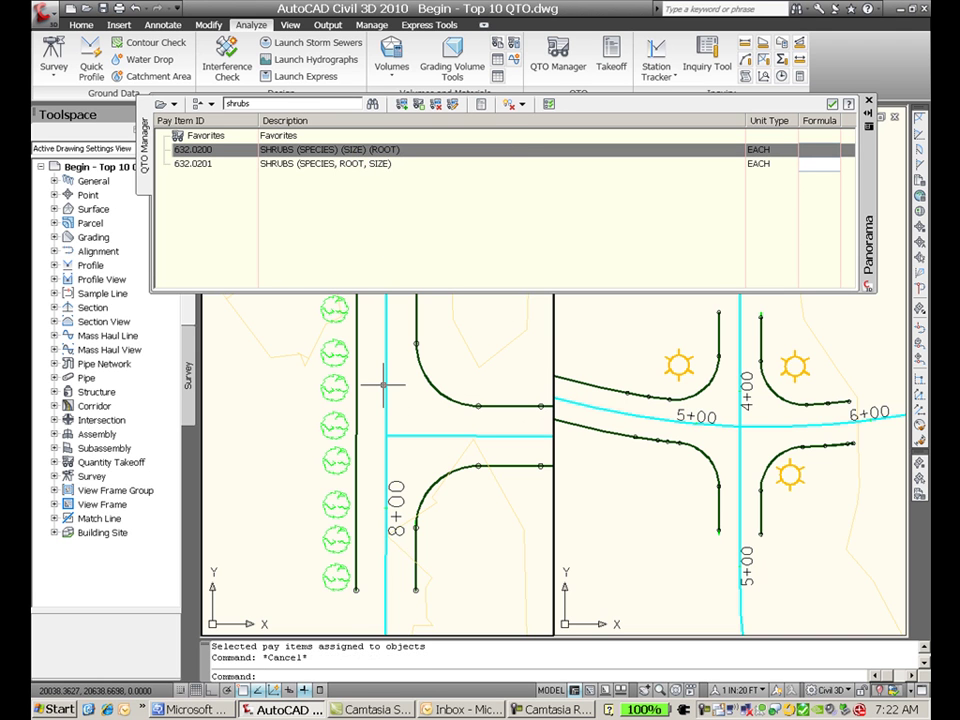
# - Select all similar light blocks at the intersection, filter the pay items by "lighting" and assign 659.0700 LIGHTING UNITS WALKWAY to them
pyautogui.click(680, 362)
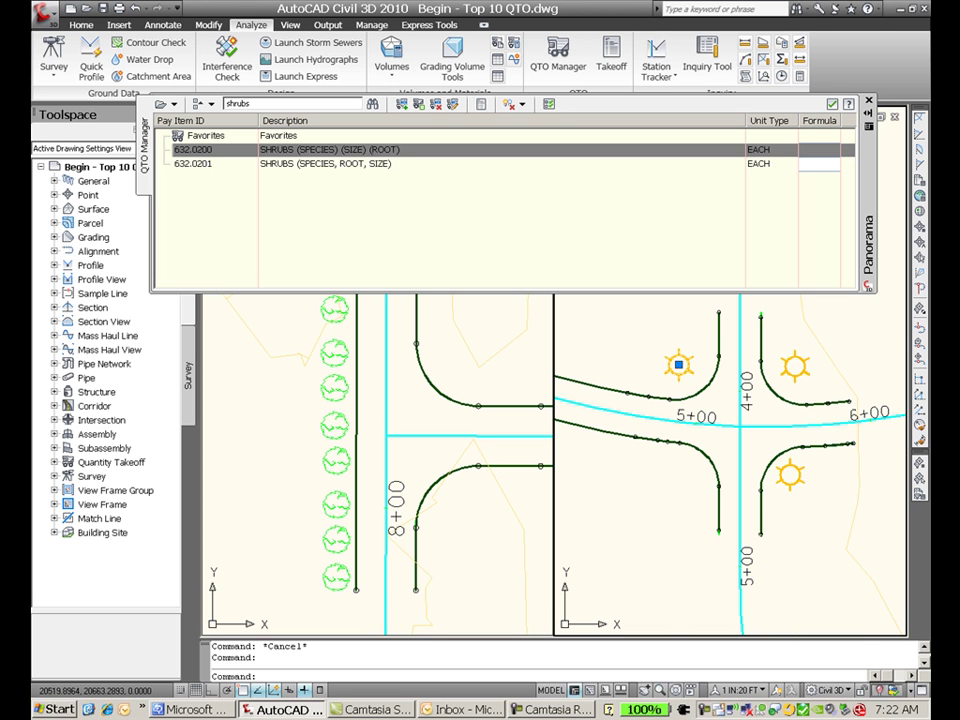
pyautogui.rightClick(680, 362)
pyautogui.click(730, 639)
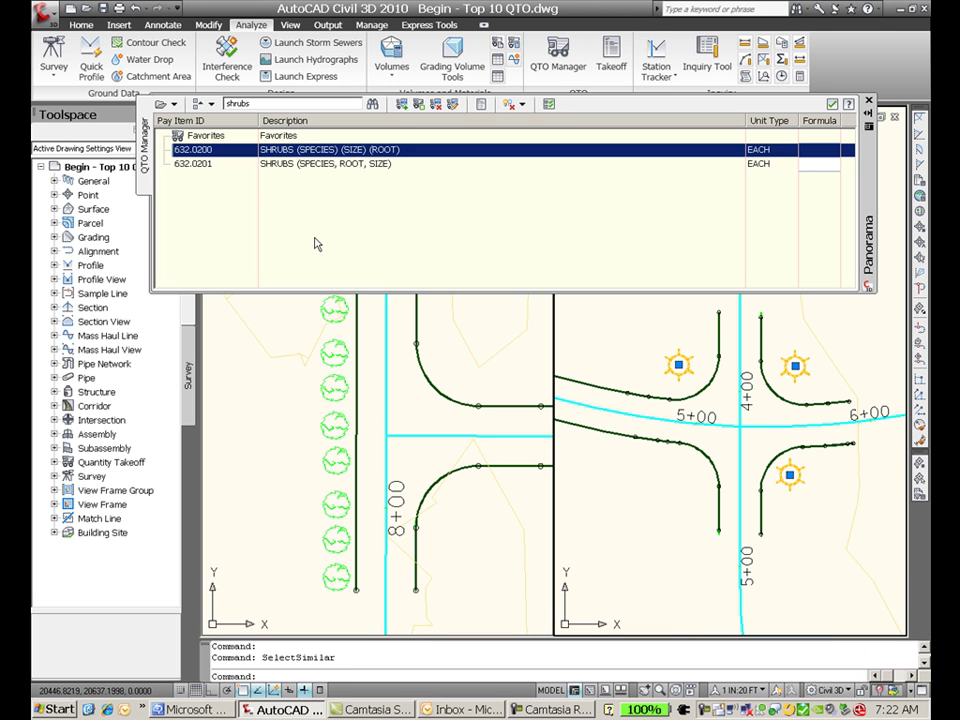
pyautogui.doubleClick(221, 104)
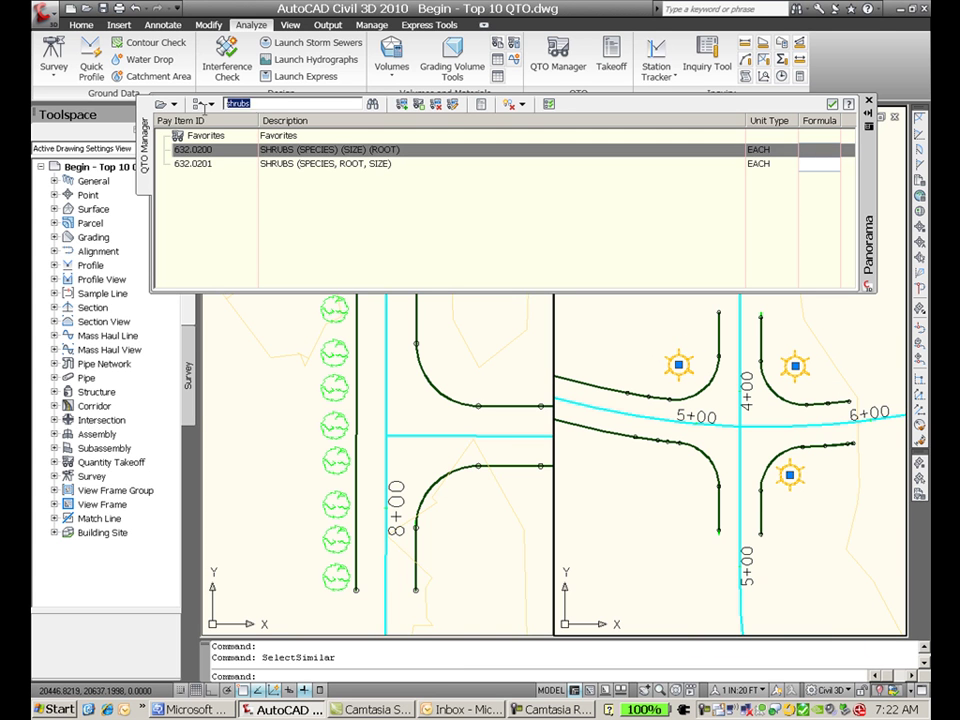
pyautogui.press('BackSpace')
pyautogui.press('Return')
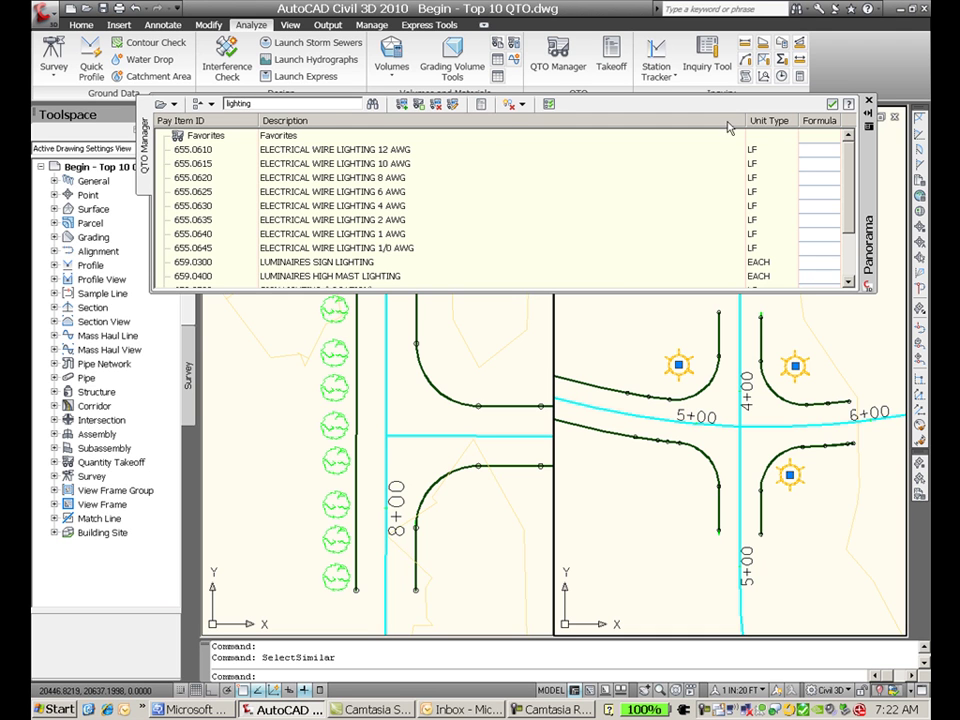
pyautogui.scroll(-2, 850, 190)
pyautogui.click(345, 234)
pyautogui.click(348, 247)
pyautogui.rightClick(348, 247)
pyautogui.click(395, 251)
pyautogui.press('Escape')
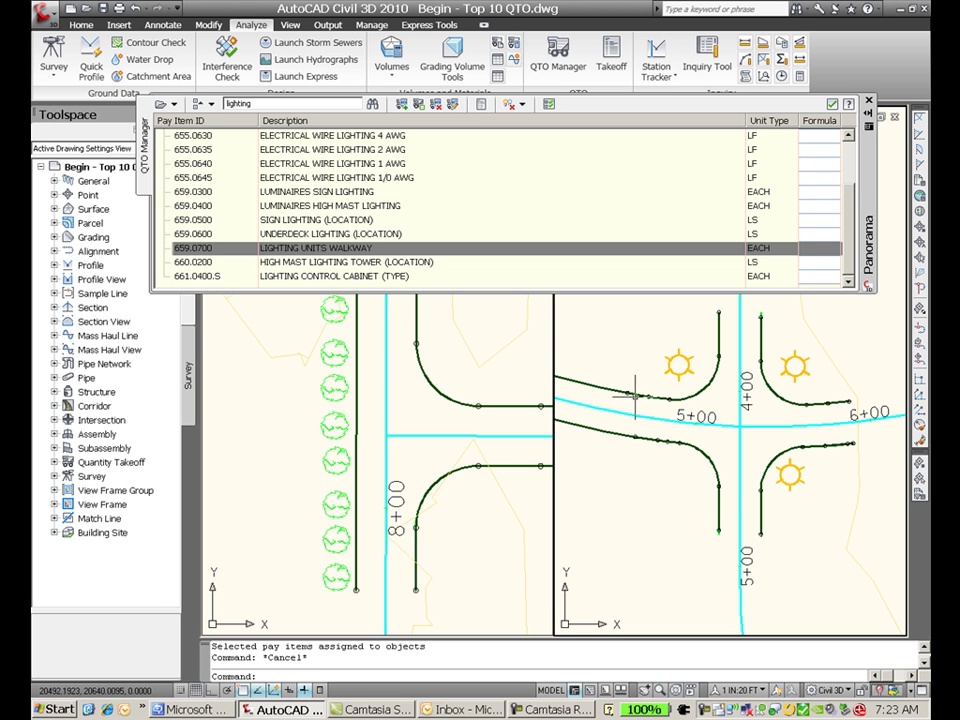
# - Copy a light block to the empty lower-left corner of the intersection and select all objects carrying pay item 659.0700 LIGHTING UNITS WALKWAY
pyautogui.write('co')
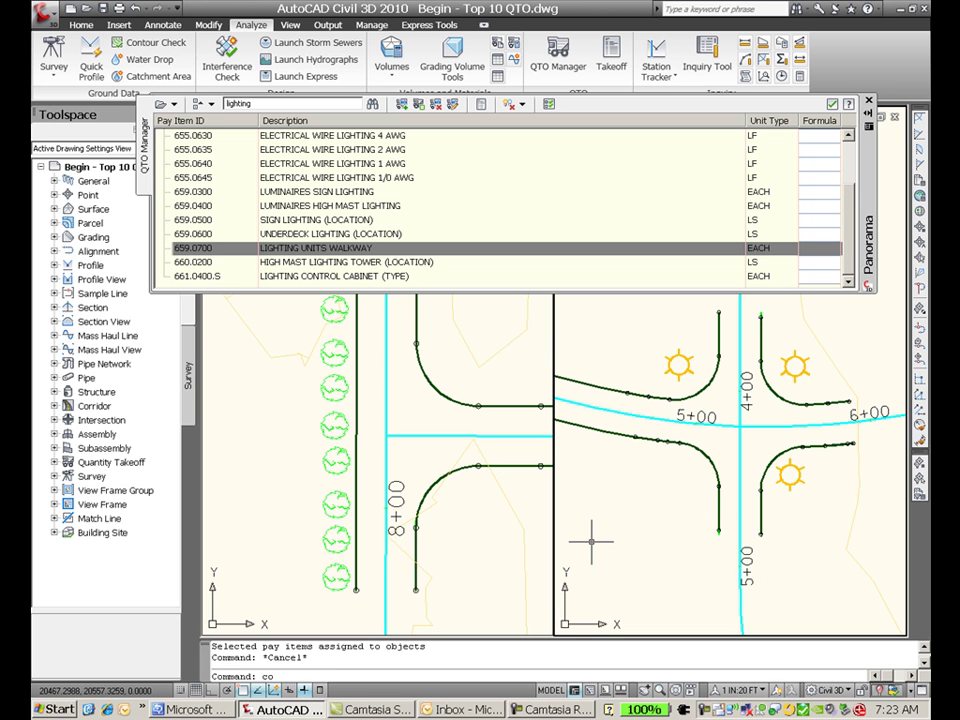
pyautogui.write('py')
pyautogui.press('Return')
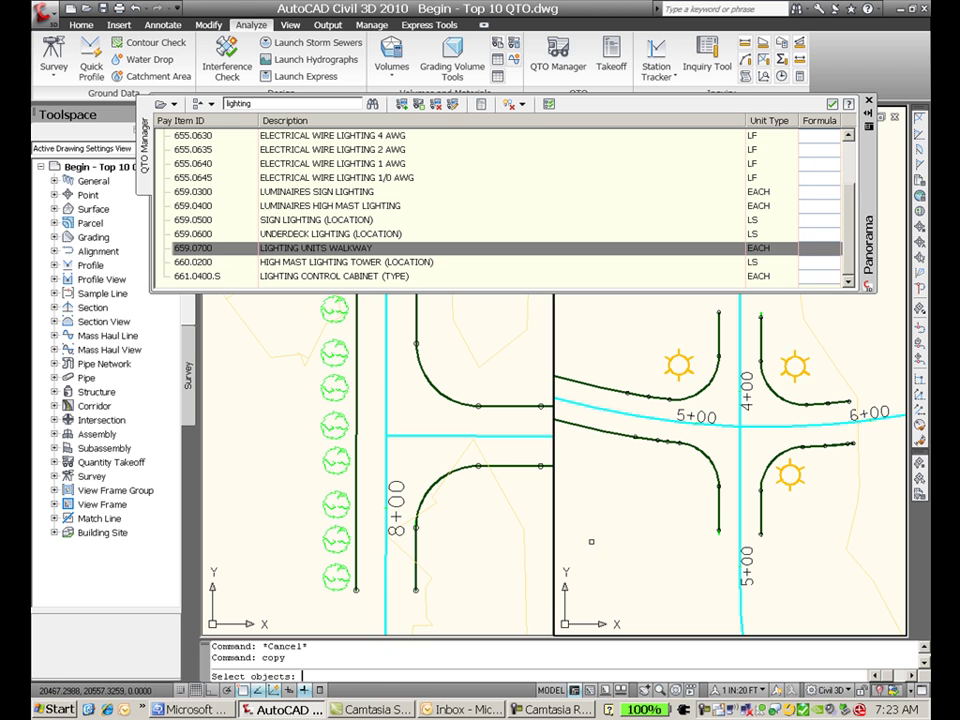
pyautogui.click(668, 362)
pyautogui.press('Return')
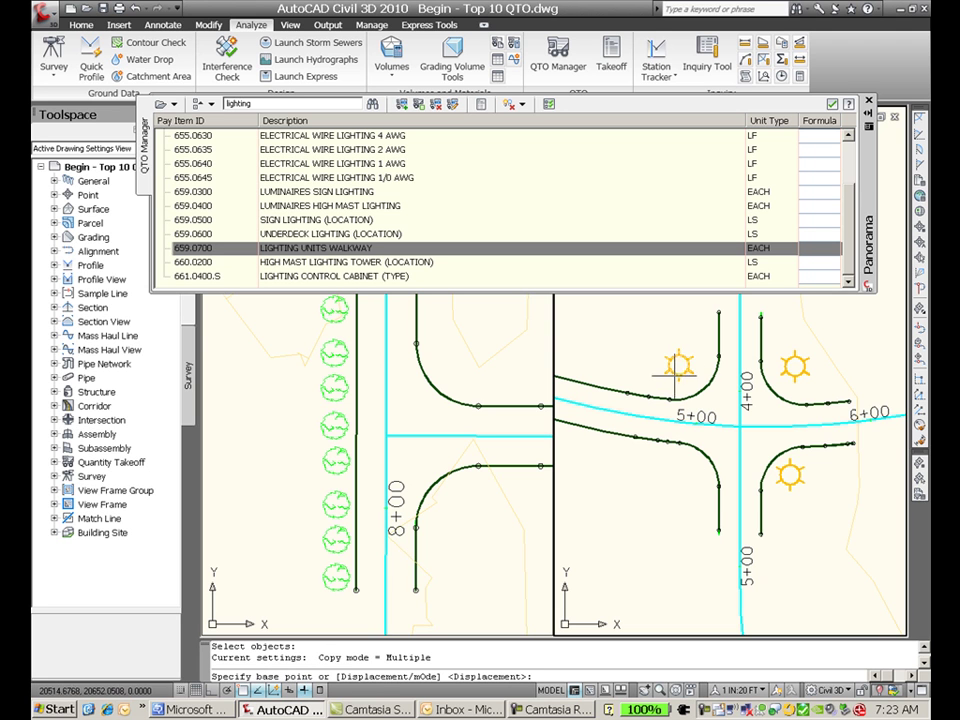
pyautogui.click(679, 366)
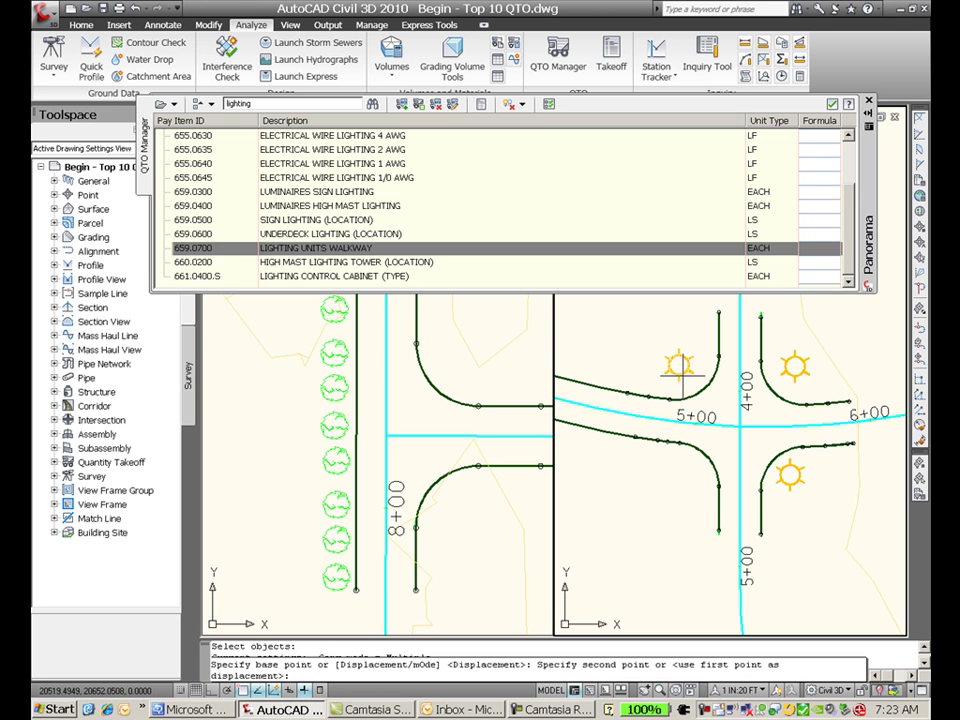
pyautogui.click(680, 480)
pyautogui.press('Escape')
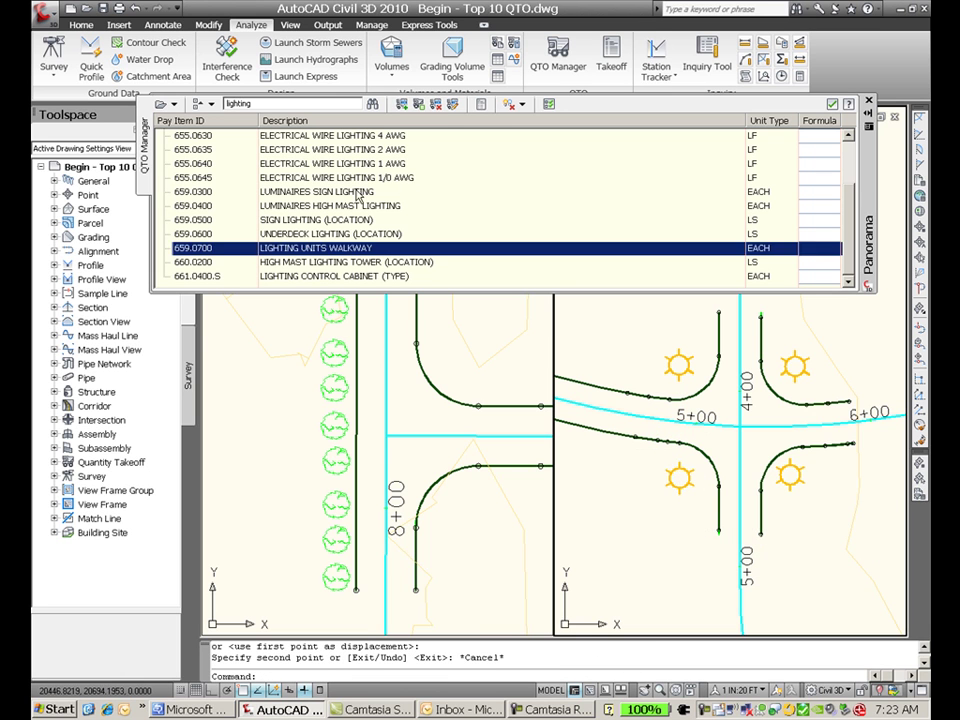
pyautogui.rightClick(365, 255)
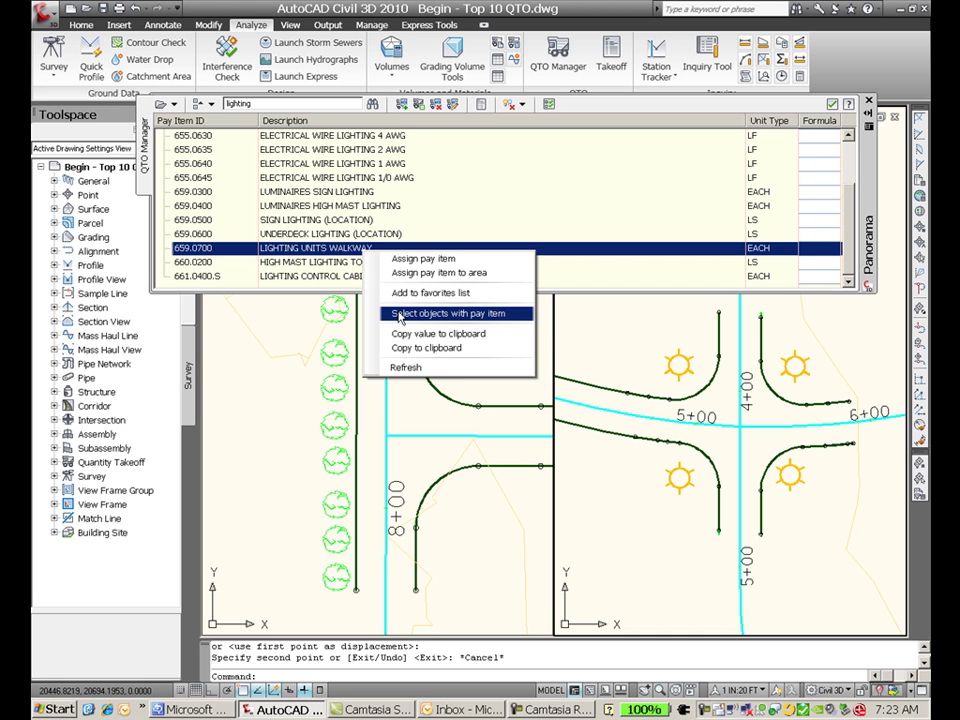
pyautogui.click(399, 315)
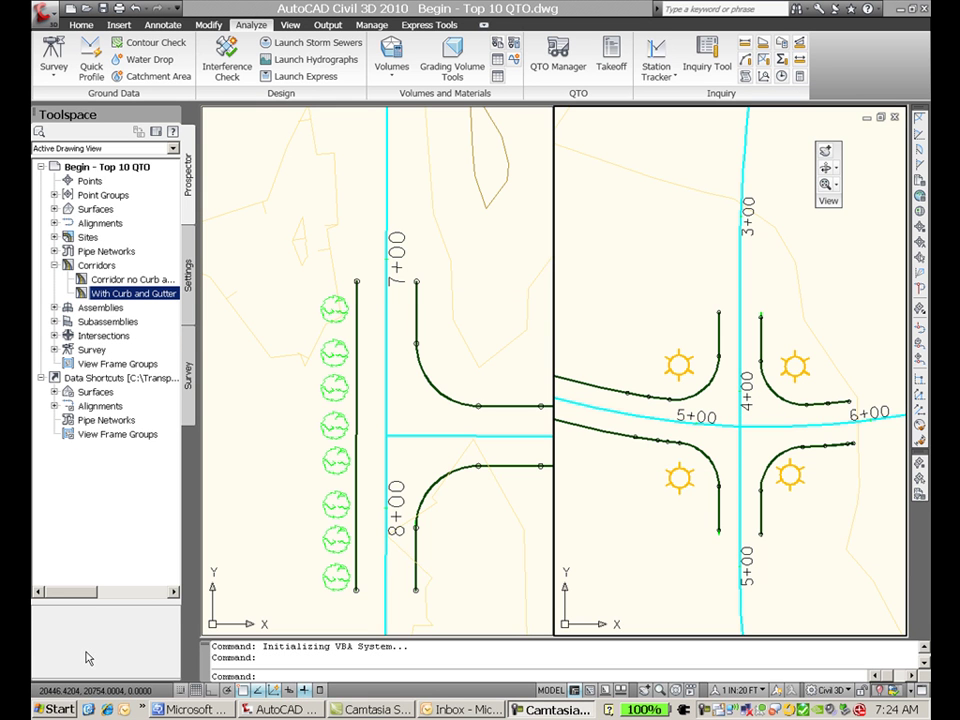
# - Assign pay item 601.0409 CONCRETE CURB & GUTTER 30-INCH TYPE A to the Flowline_Gutter feature line of the With Curb and Gutter corridor, filtering by "curb"
pyautogui.rightClick(152, 296)
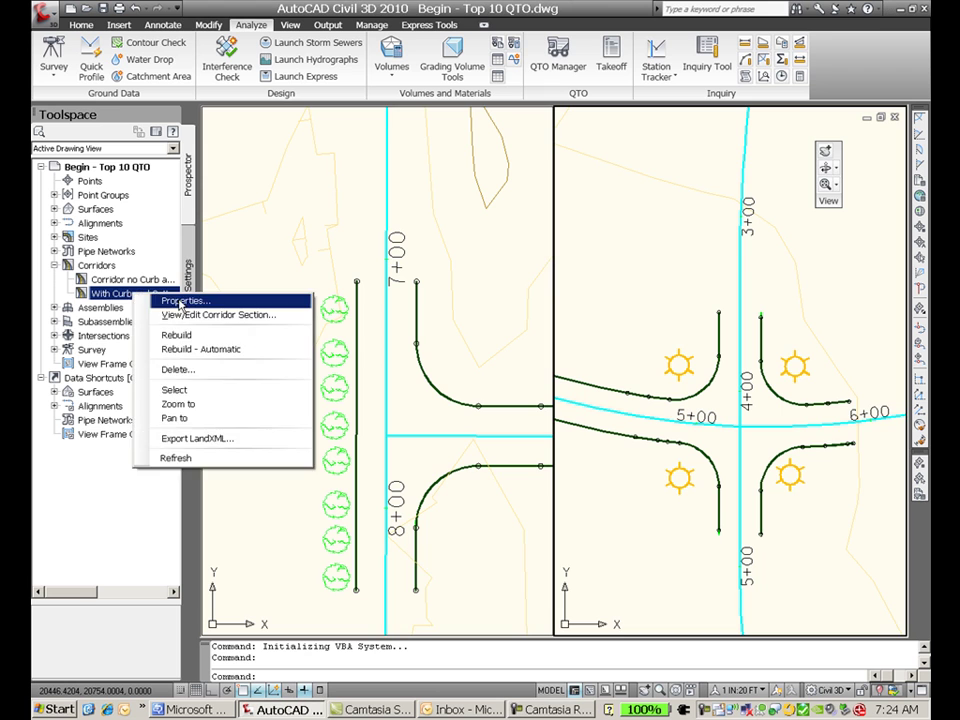
pyautogui.click(158, 300)
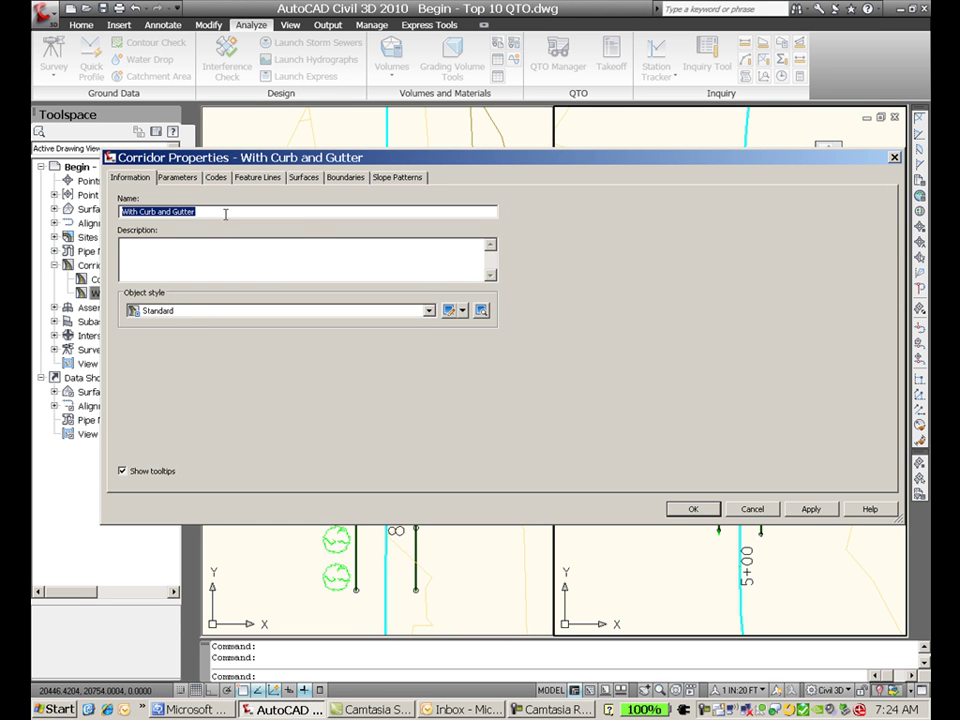
pyautogui.click(258, 177)
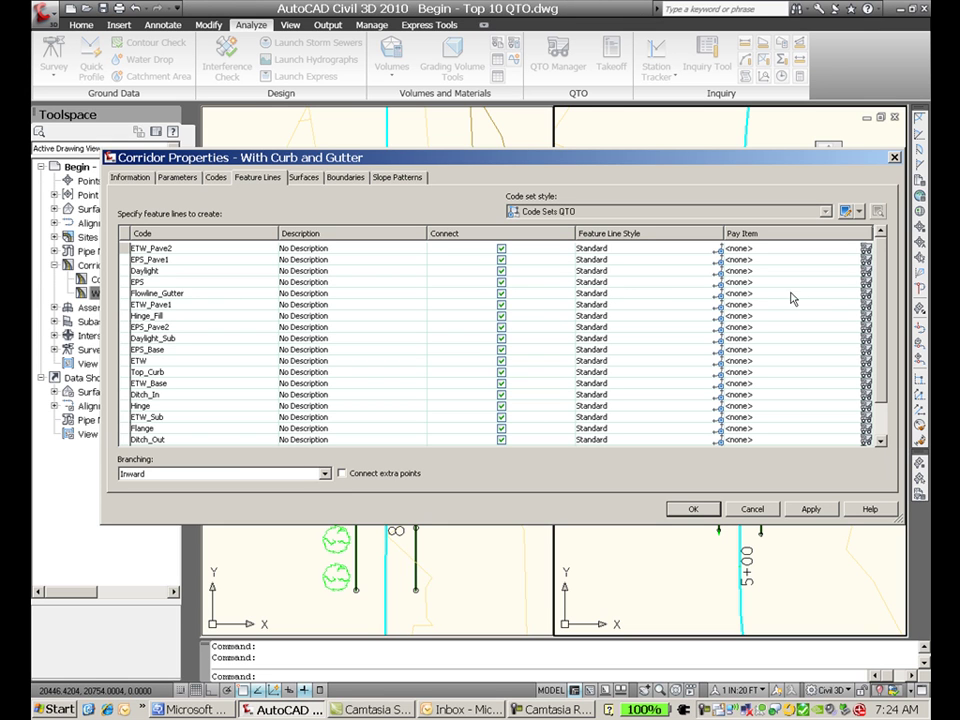
pyautogui.click(866, 294)
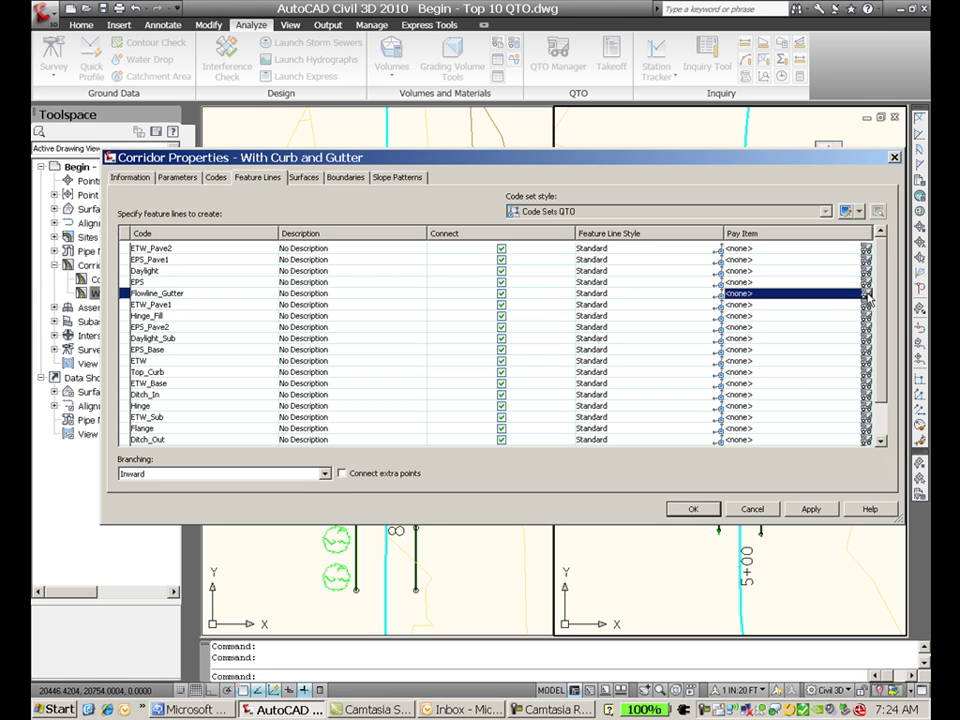
pyautogui.click(866, 294)
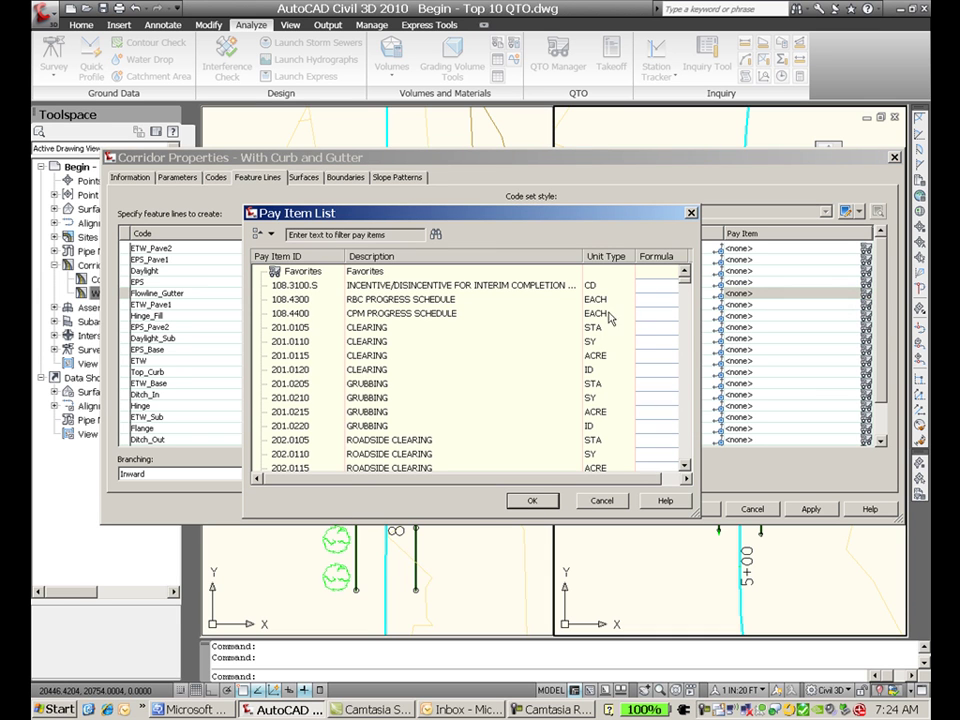
pyautogui.click(331, 234)
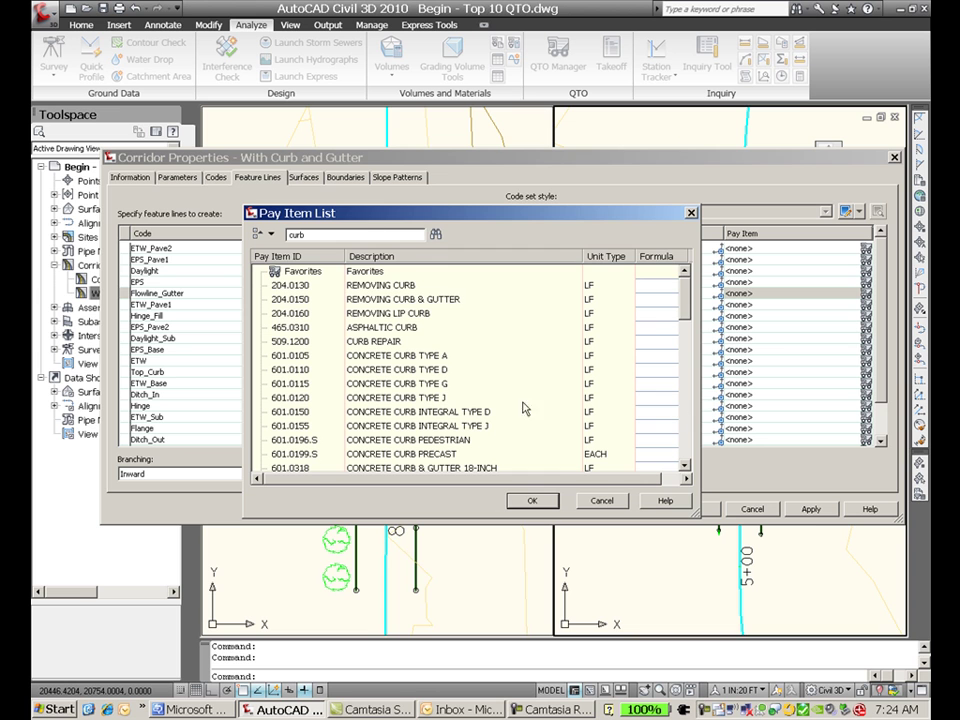
pyautogui.moveTo(686, 314); pyautogui.dragTo(690, 344)
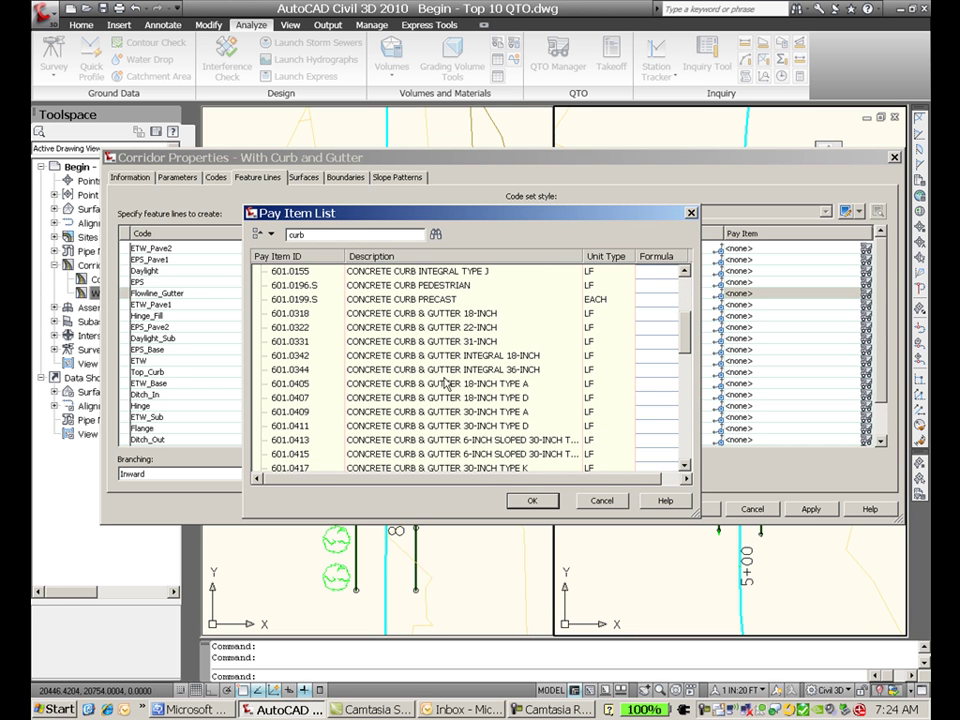
pyautogui.click(440, 411)
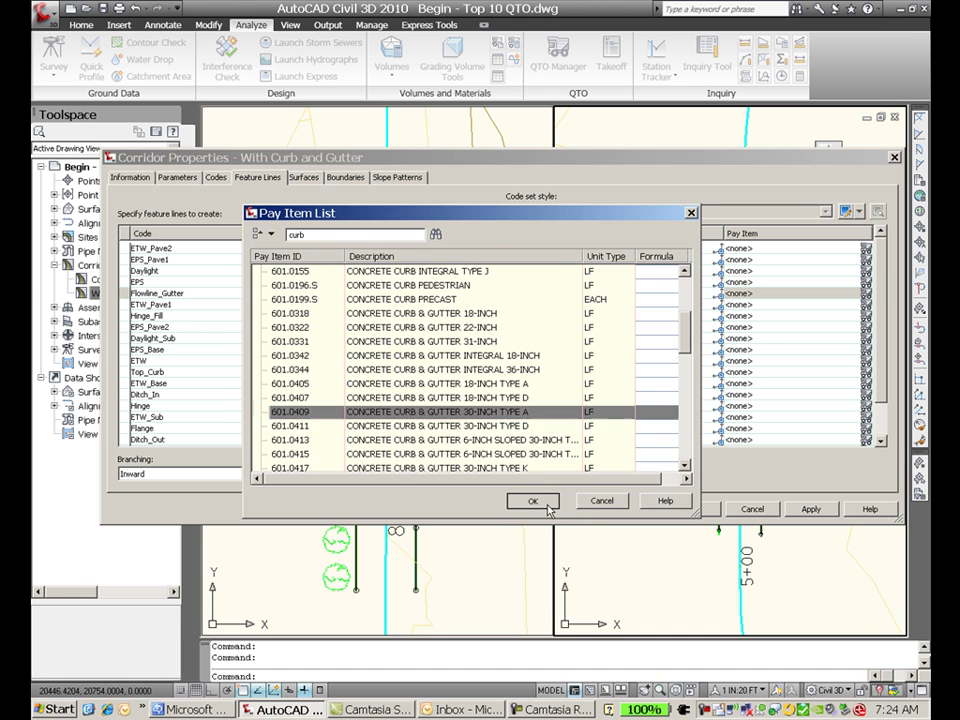
pyautogui.click(546, 503)
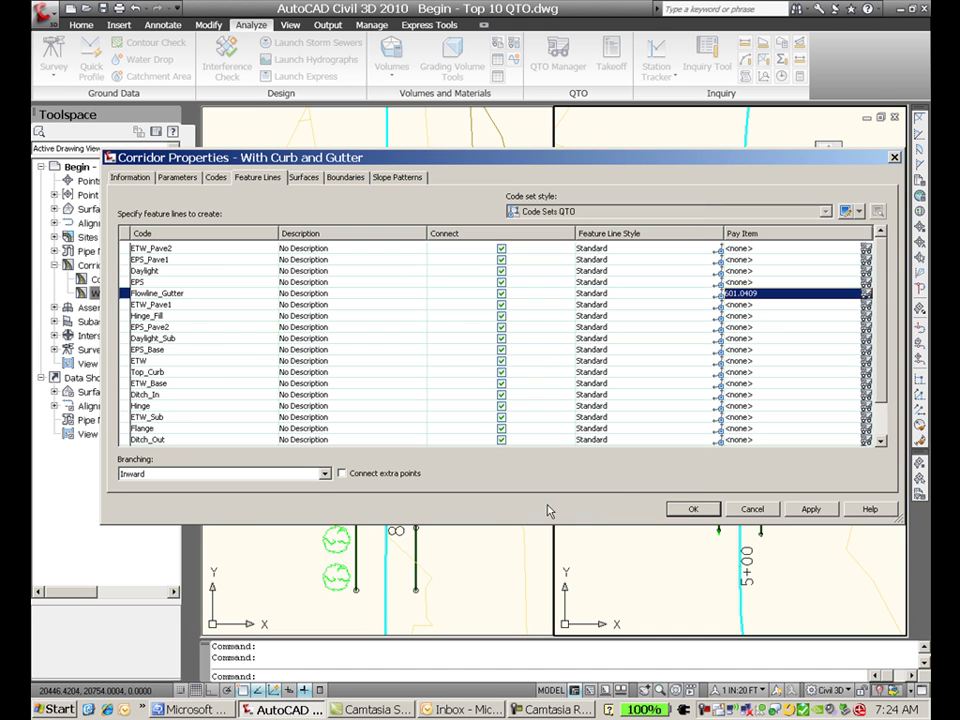
pyautogui.click(693, 509)
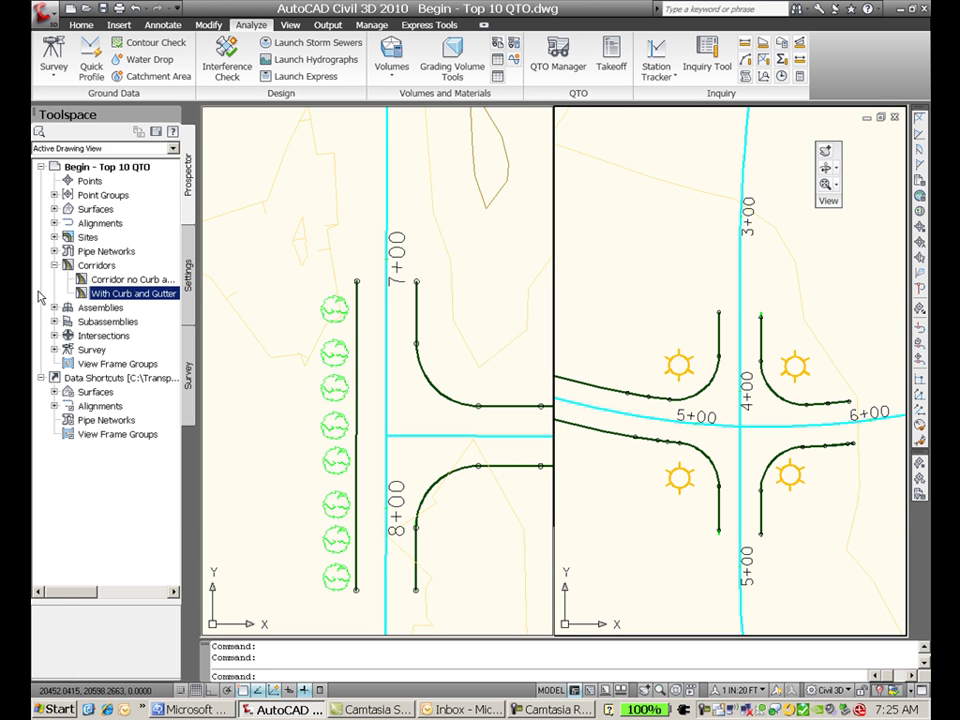
# - Compute the quantity takeoff for the drawing and show the report in the Summary (TXT).xsl format
pyautogui.click(612, 60)
pyautogui.click(442, 516)
pyautogui.click(424, 377)
pyautogui.click(392, 420)
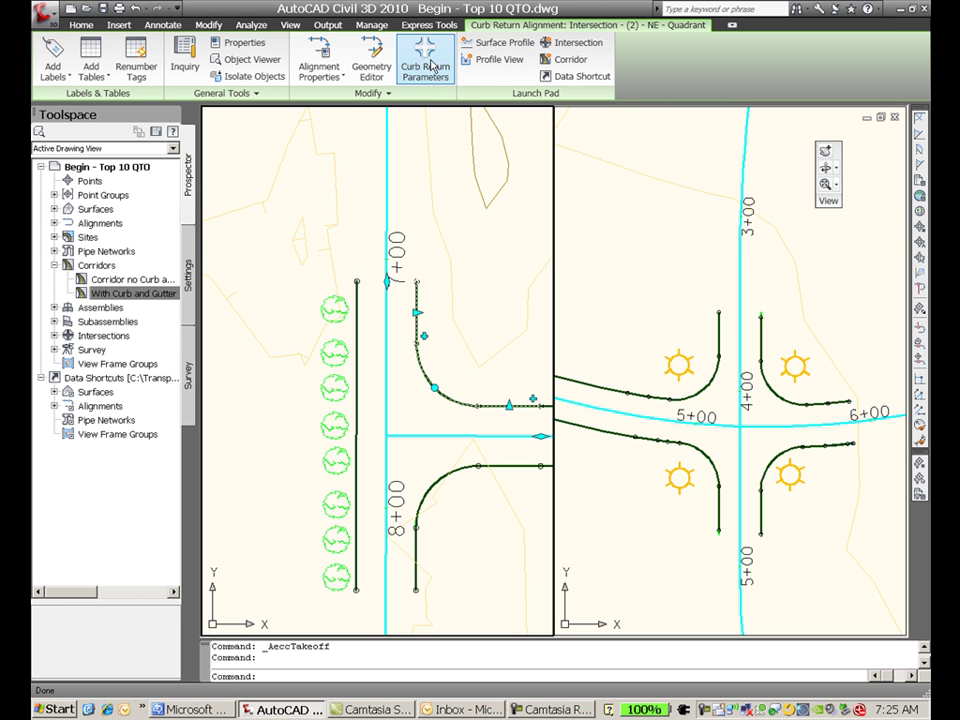
# - Set the curb return radius of the NE quadrant at Intersection - (2) to 10 feet
pyautogui.click(422, 66)
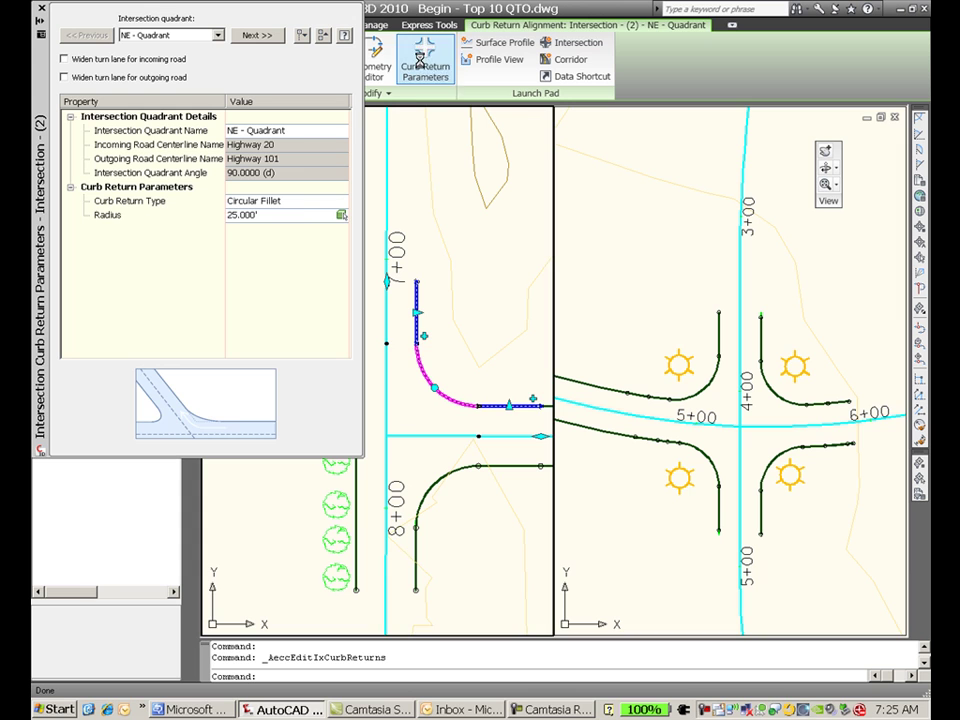
pyautogui.click(260, 215)
pyautogui.write('10')
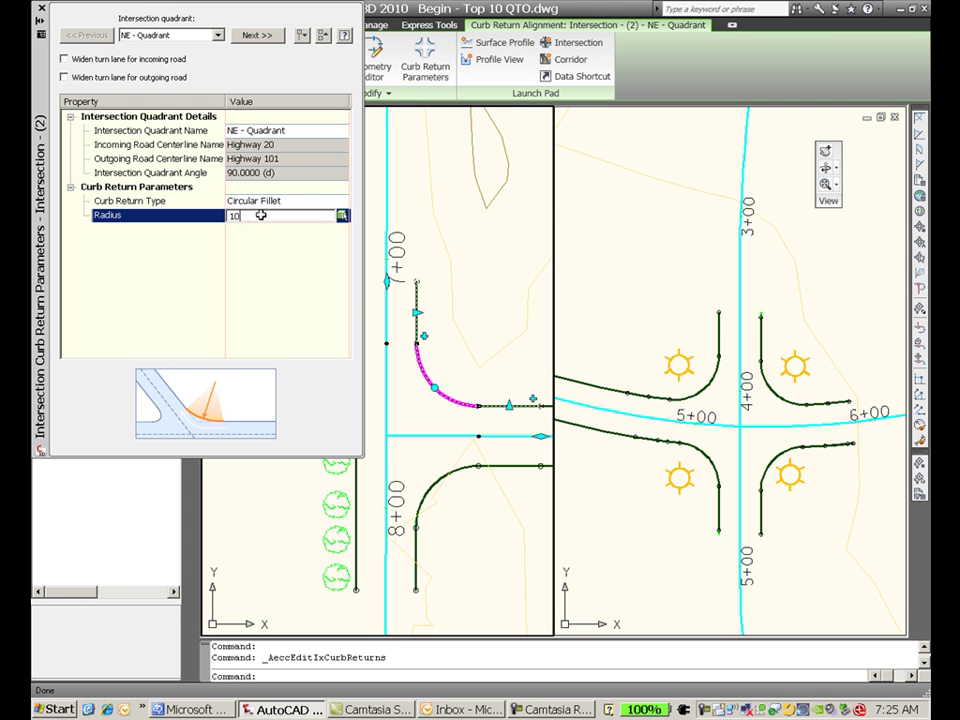
pyautogui.press('Return')
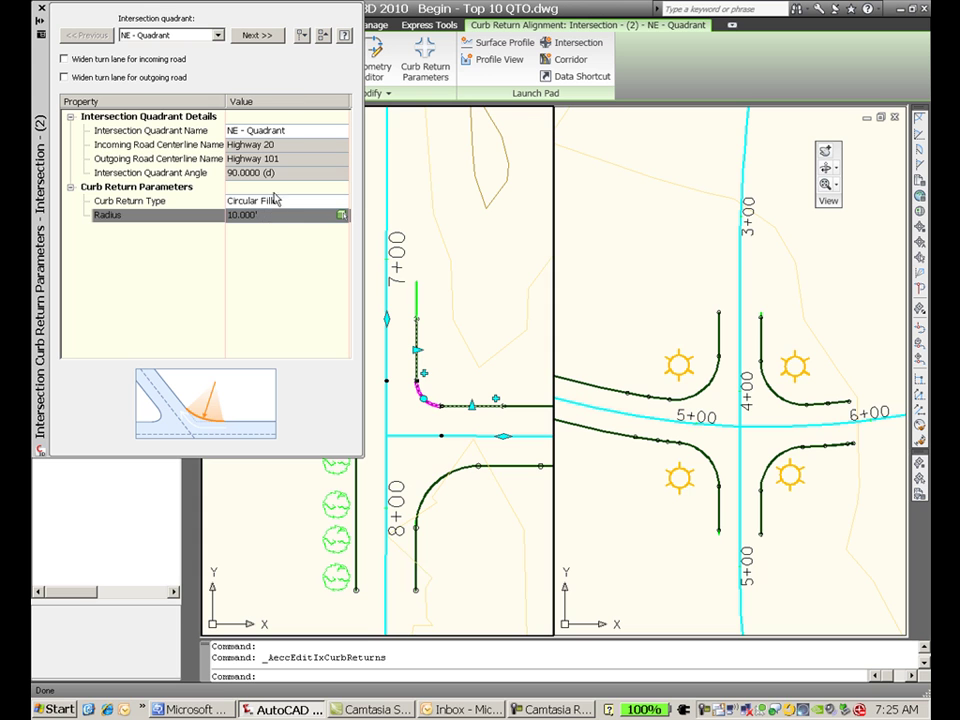
# - Set the SE quadrant's curb return radius to 10 feet and rebuild the With Curb and Gutter corridor
pyautogui.click(255, 35)
pyautogui.click(238, 218)
pyautogui.write('10')
pyautogui.press('Return')
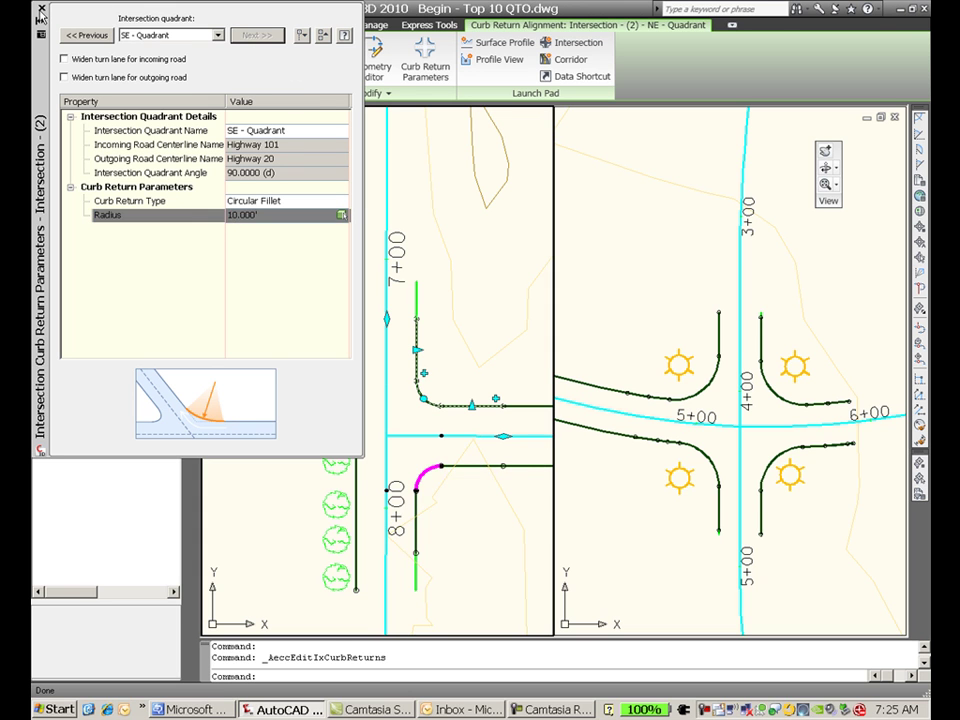
pyautogui.click(41, 11)
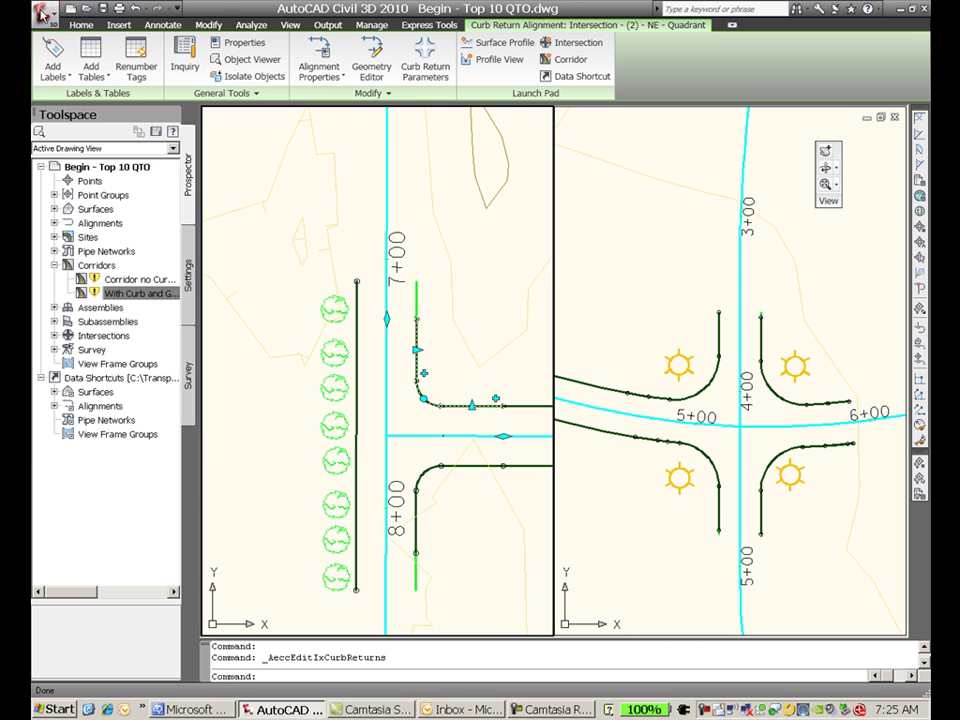
pyautogui.rightClick(140, 296)
pyautogui.click(168, 333)
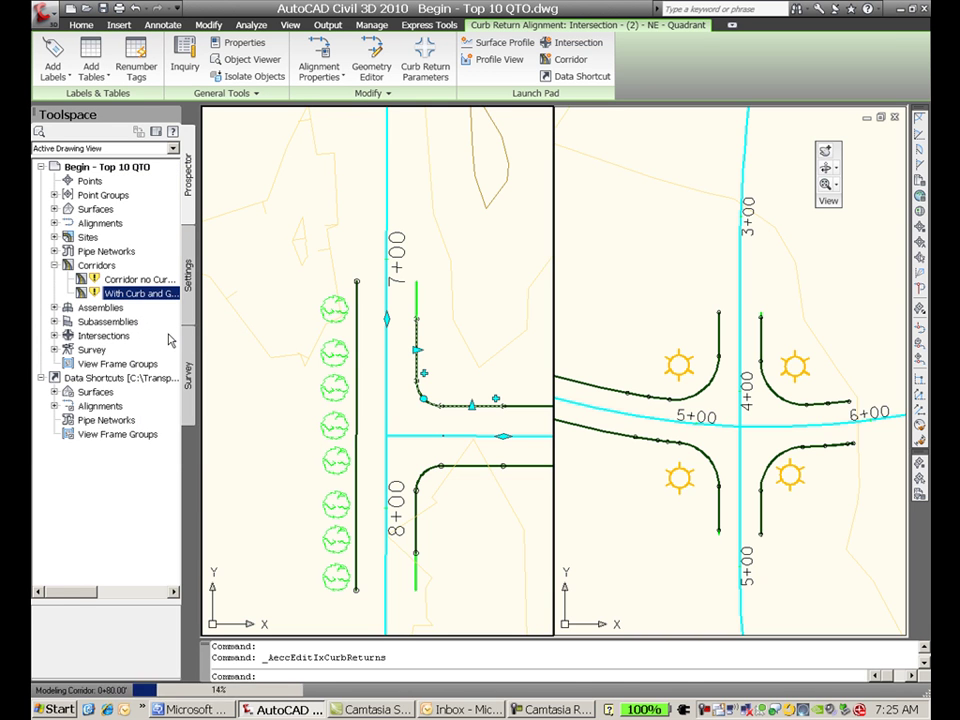
# - Recompute the summary quantity takeoff for the whole drawing and view its report in the TransPortDesignInterface.xsl format
pyautogui.click(251, 24)
pyautogui.click(656, 60)
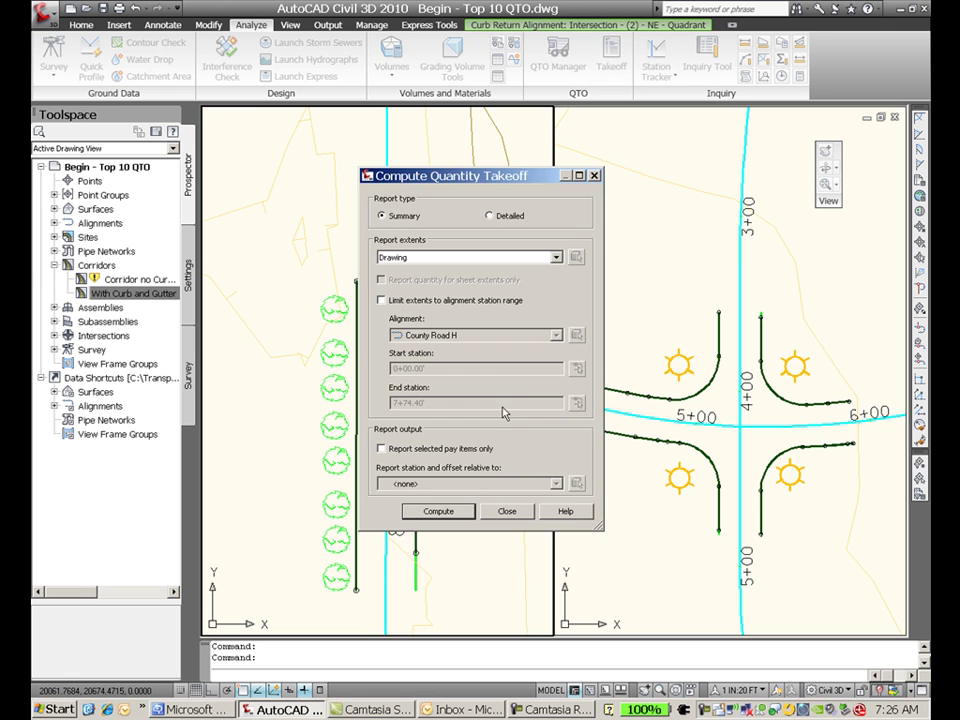
pyautogui.click(445, 514)
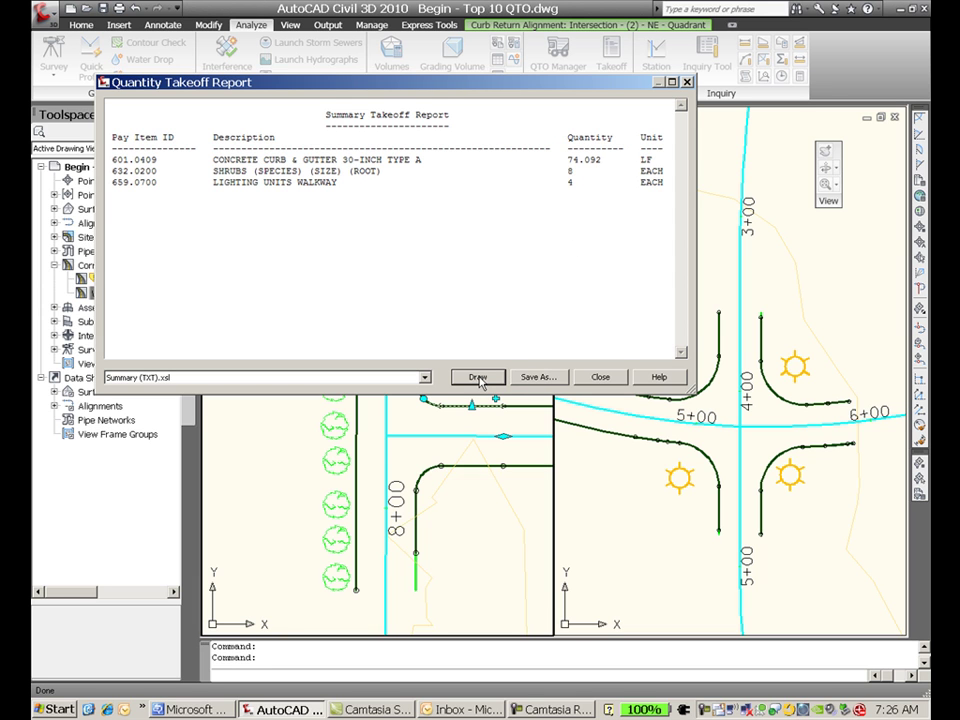
pyautogui.click(425, 378)
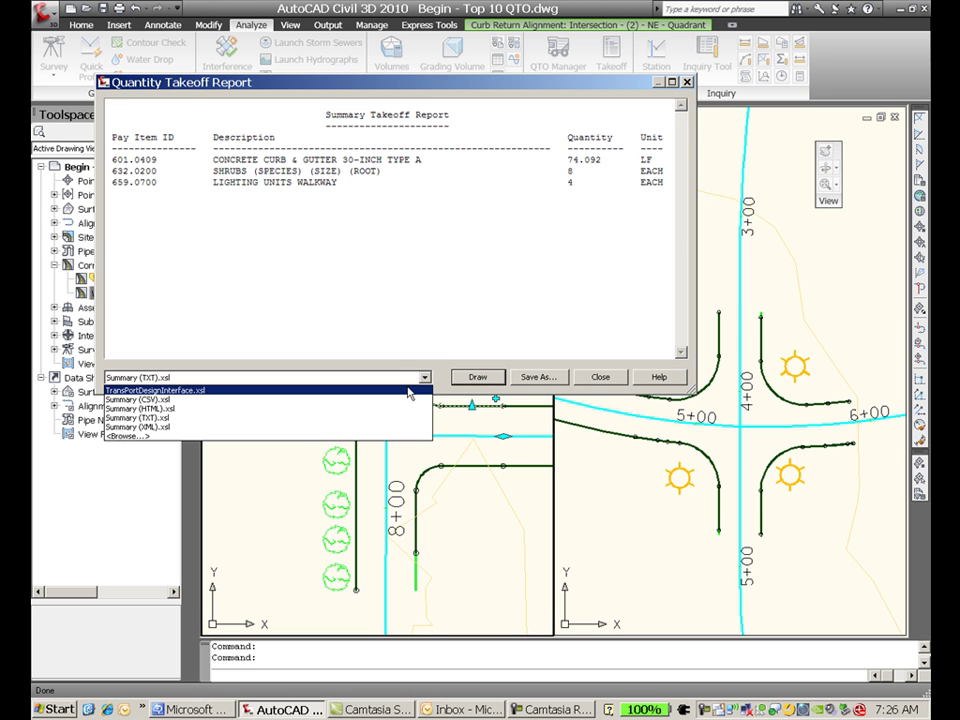
pyautogui.click(409, 391)
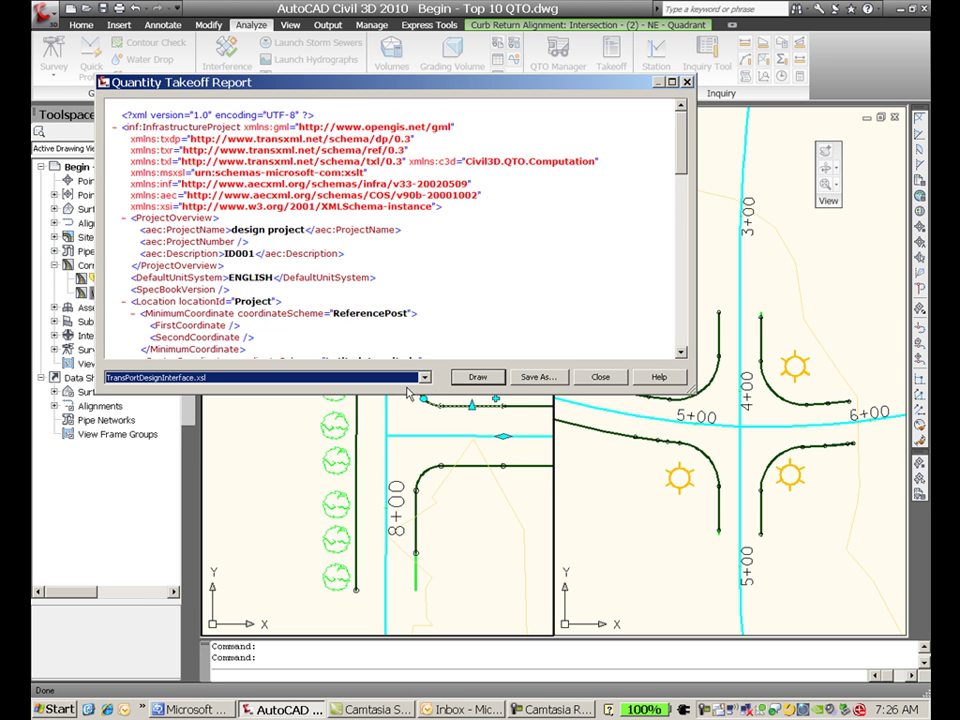
pyautogui.click(595, 378)
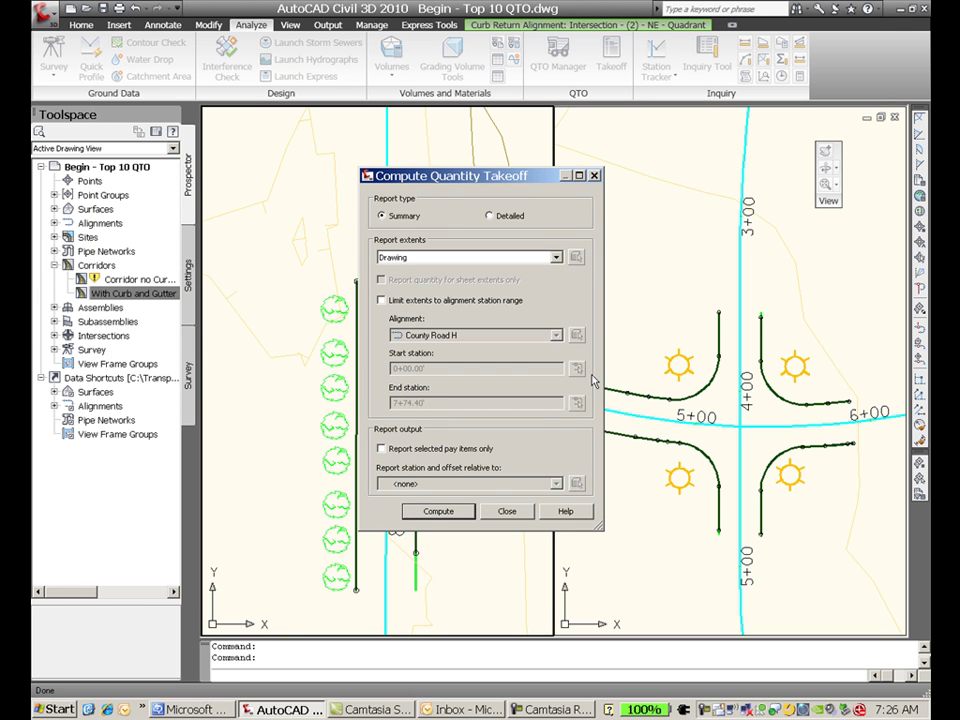
pyautogui.click(500, 512)
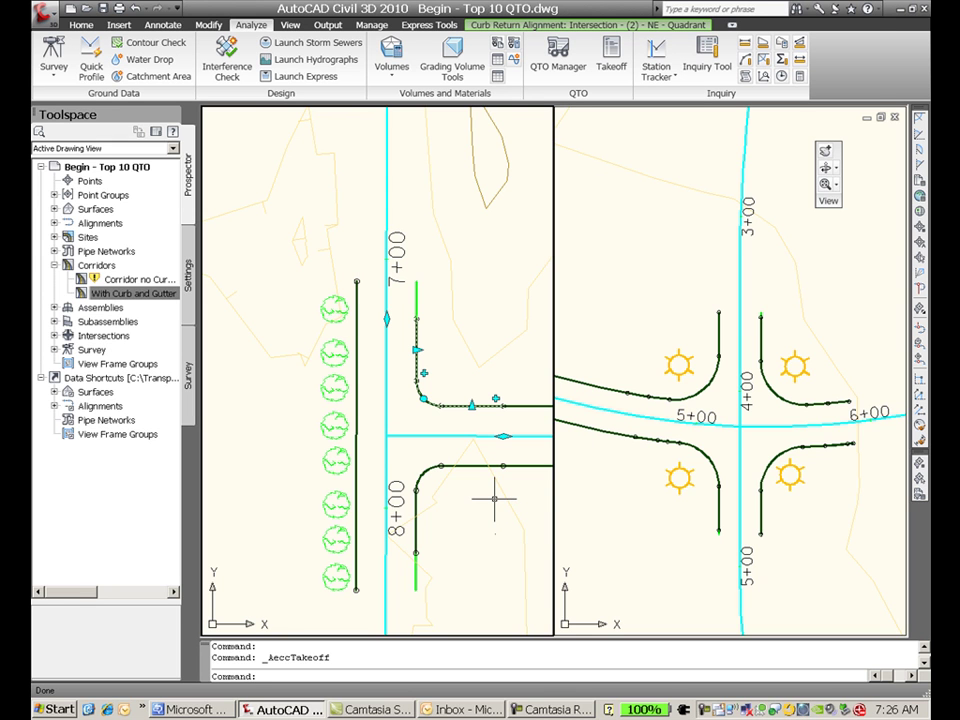